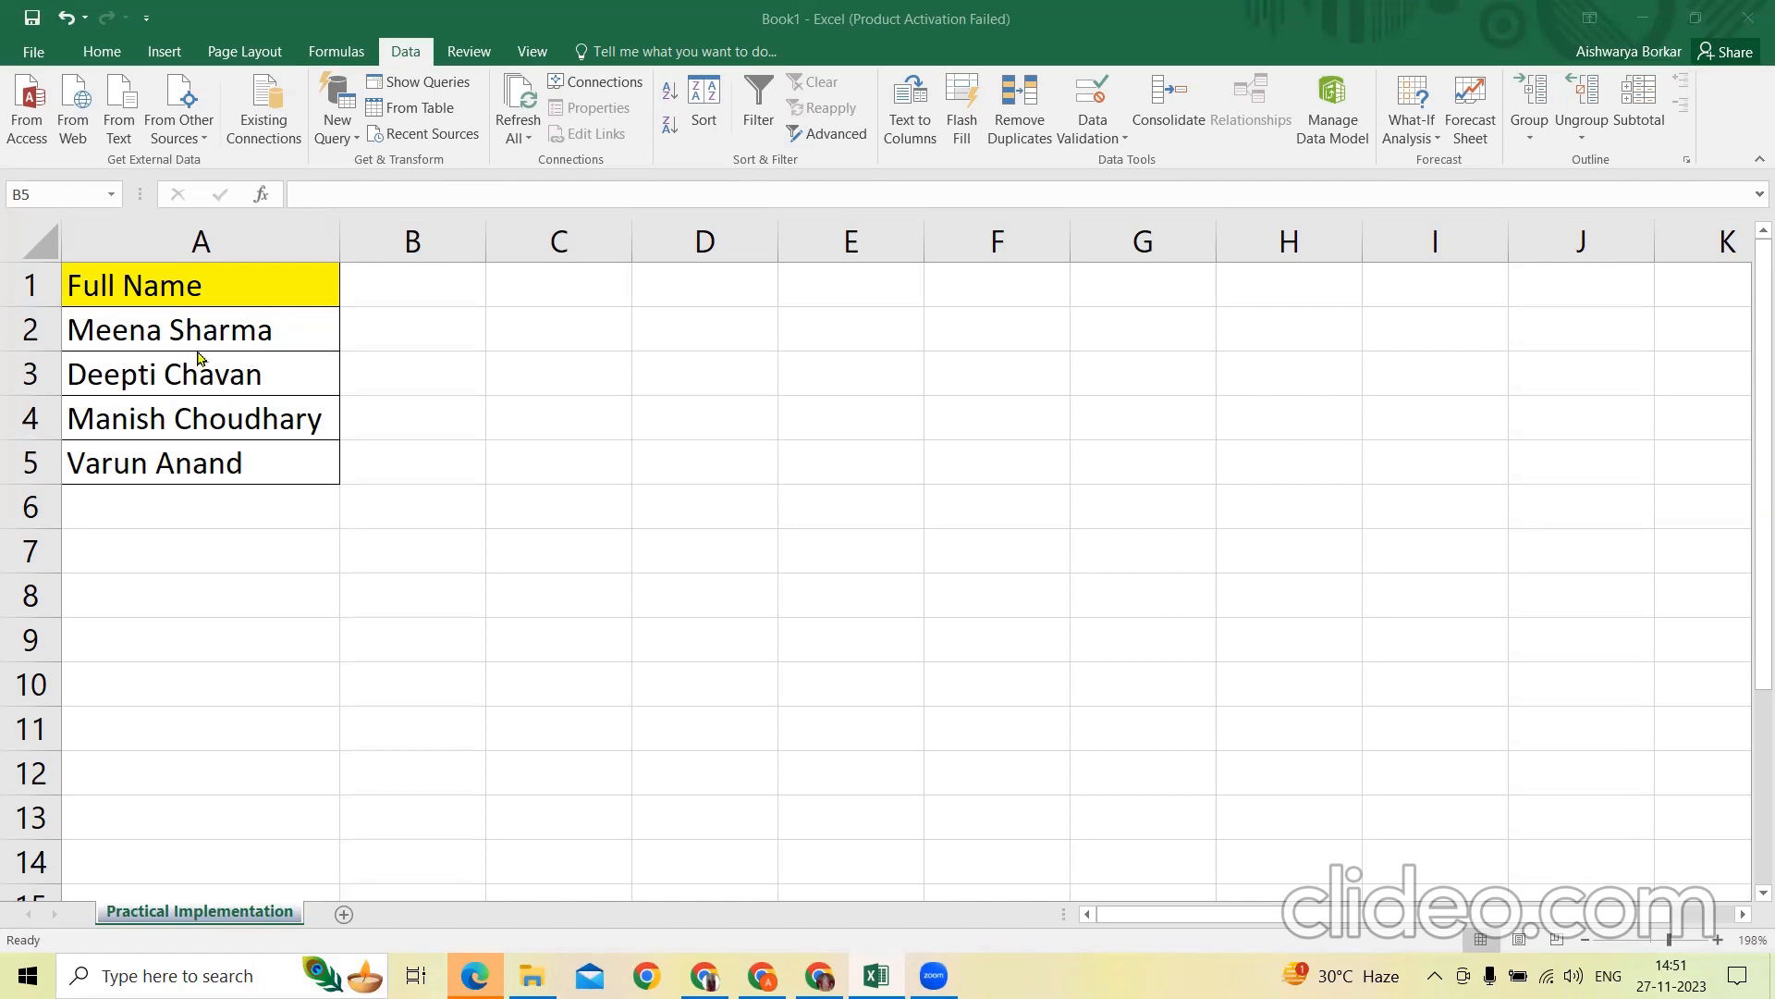
{"action": "left_click", "coordinate": [207, 342]}
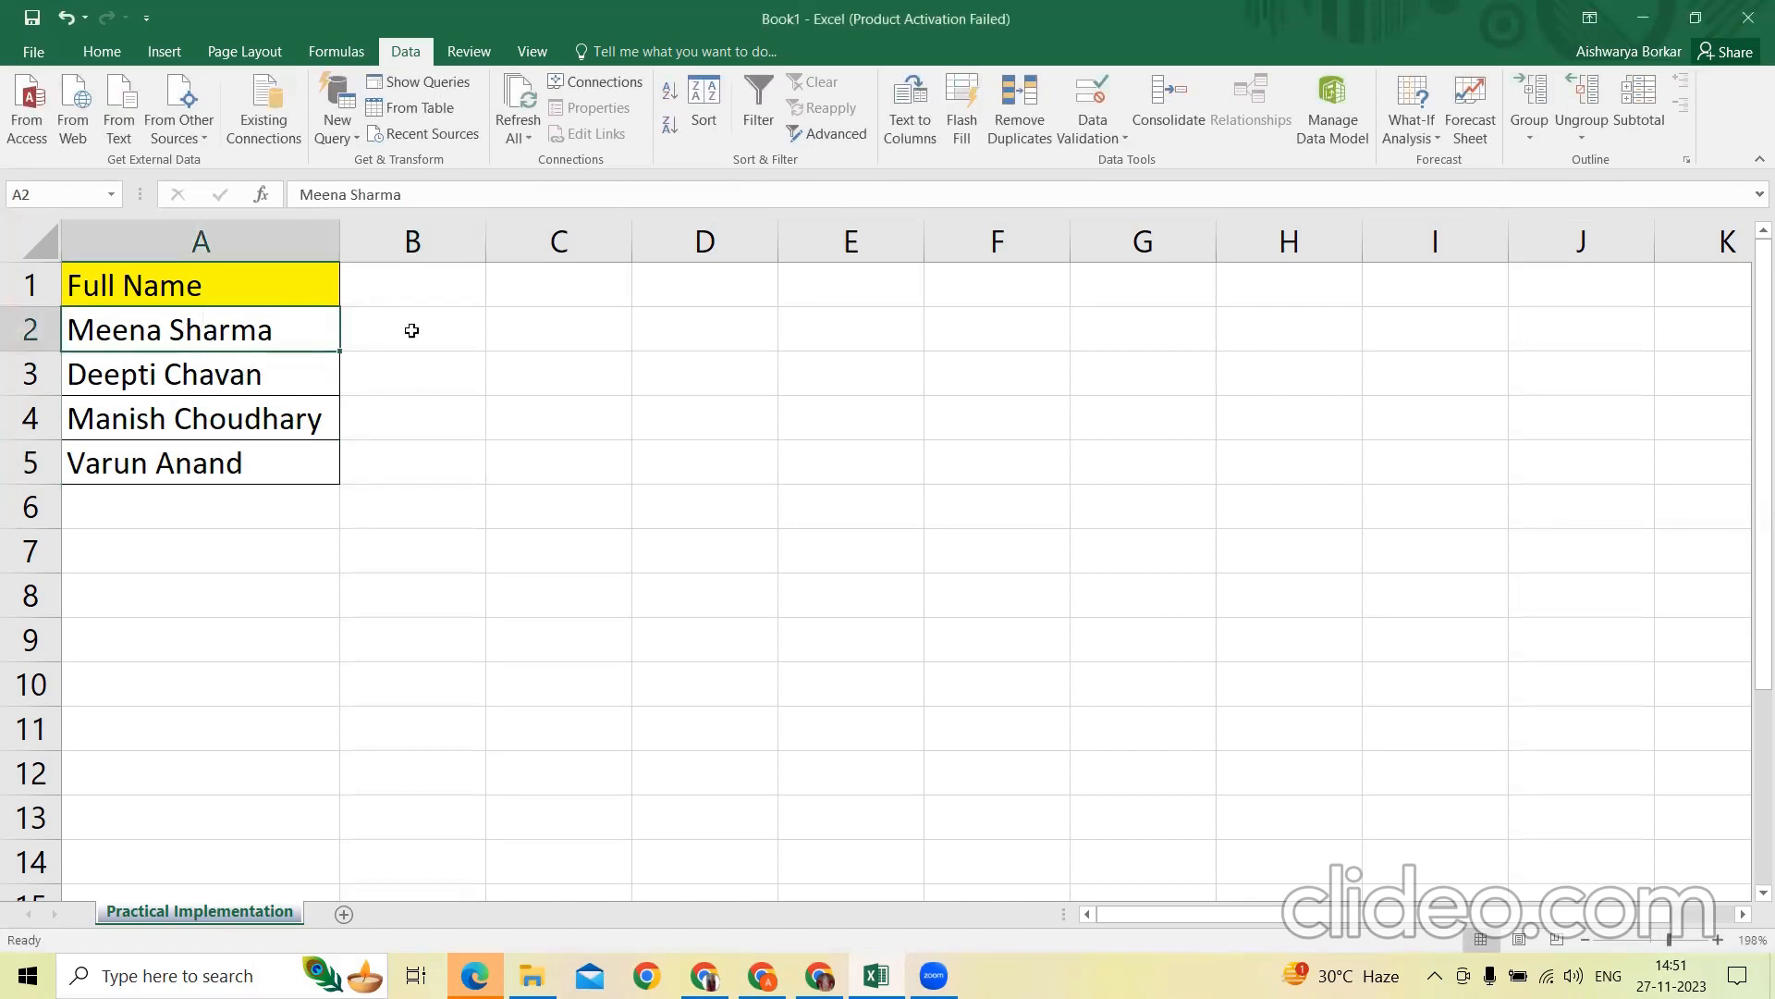
{"action": "left_click", "coordinate": [562, 331]}
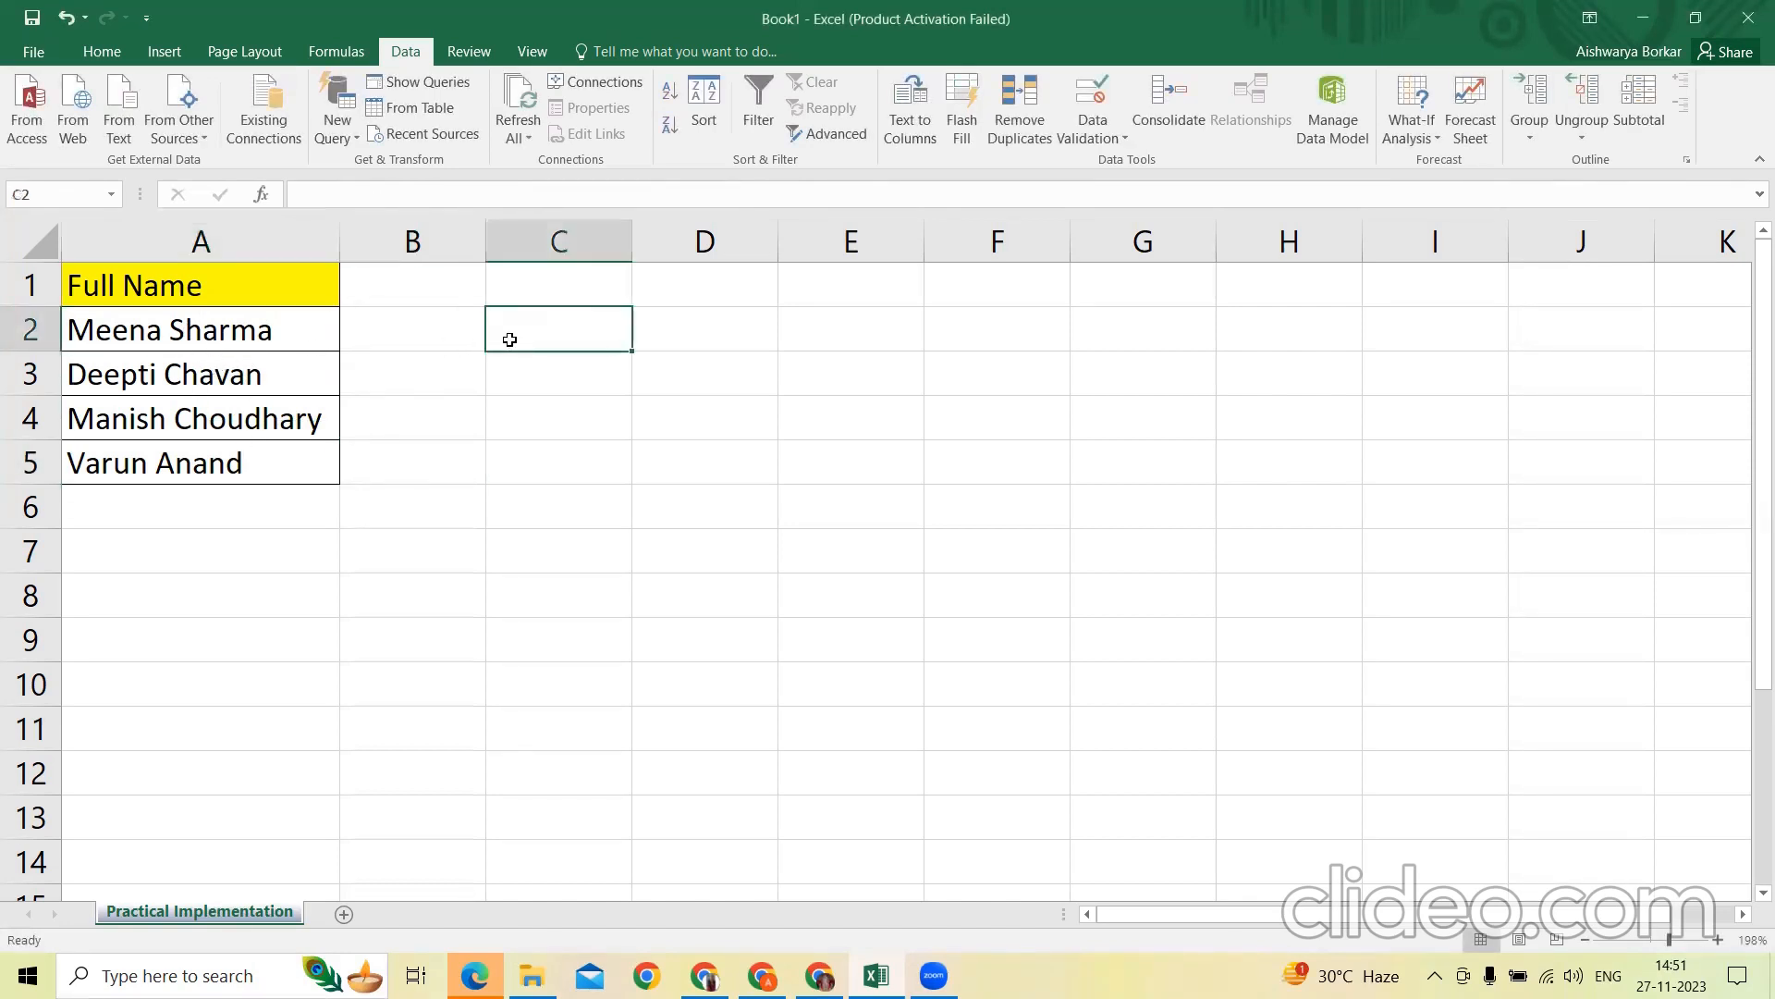
{"action": "left_click", "coordinate": [853, 325]}
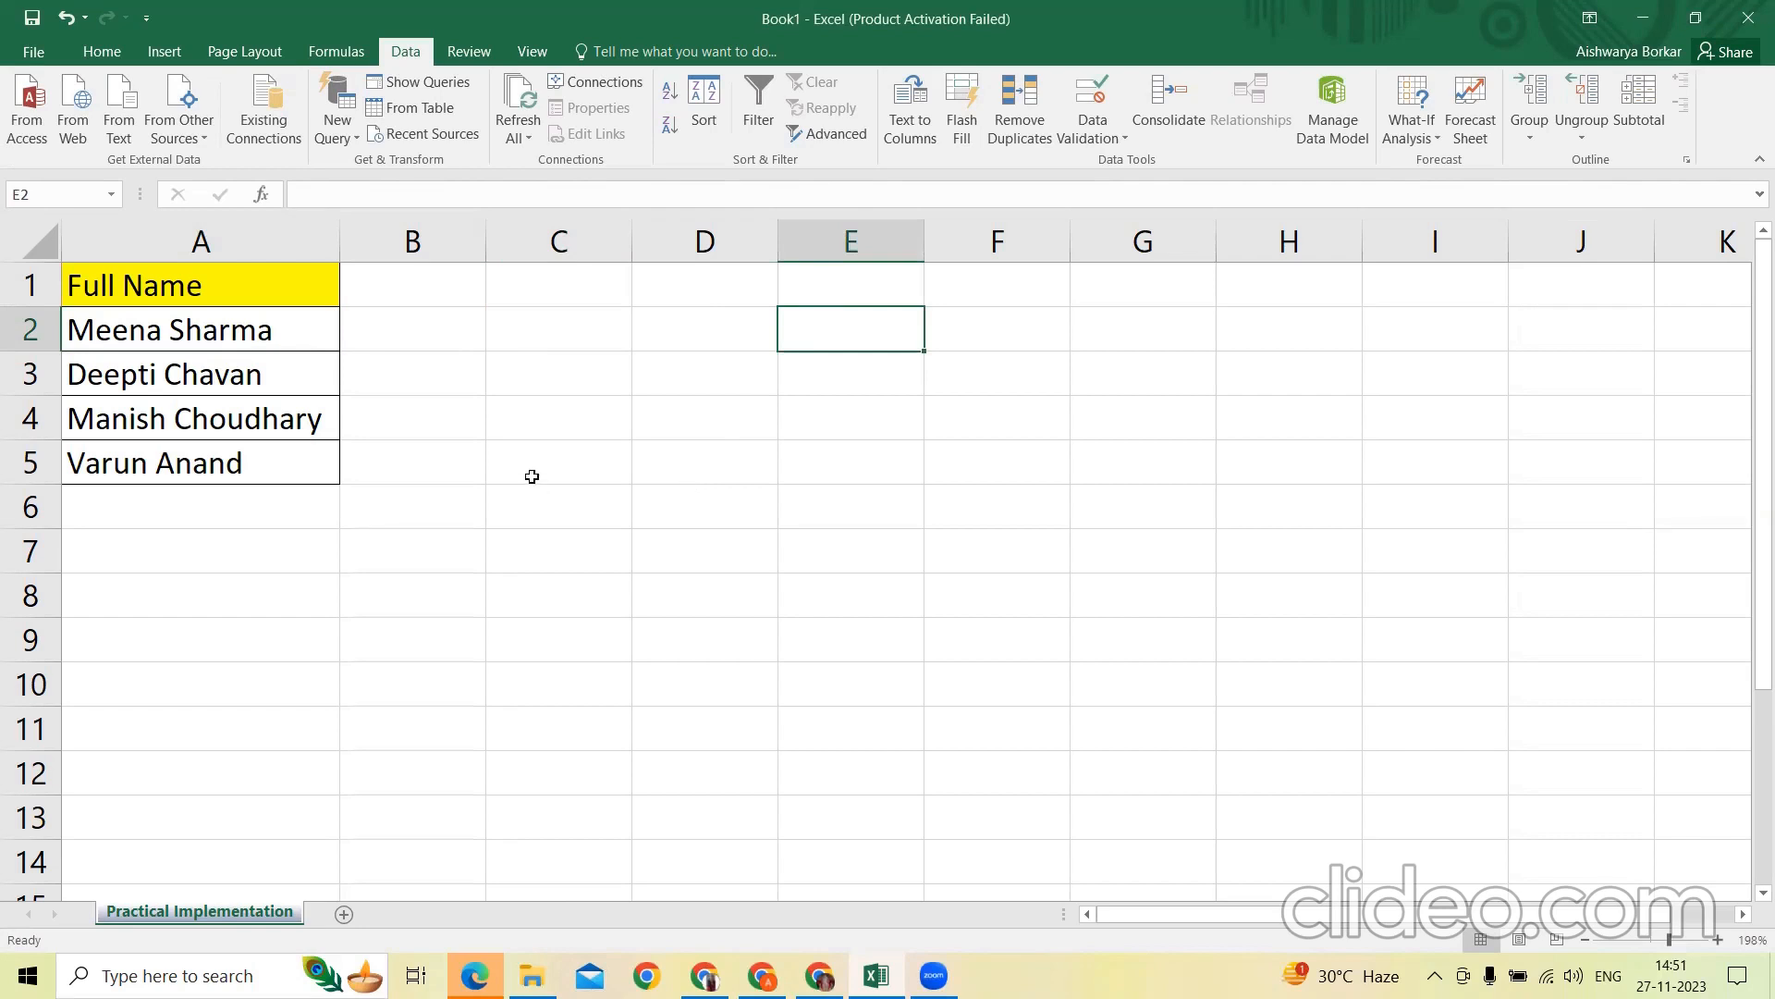
{"action": "double_click", "coordinate": [587, 338]}
{"action": "key", "text": "Return"}
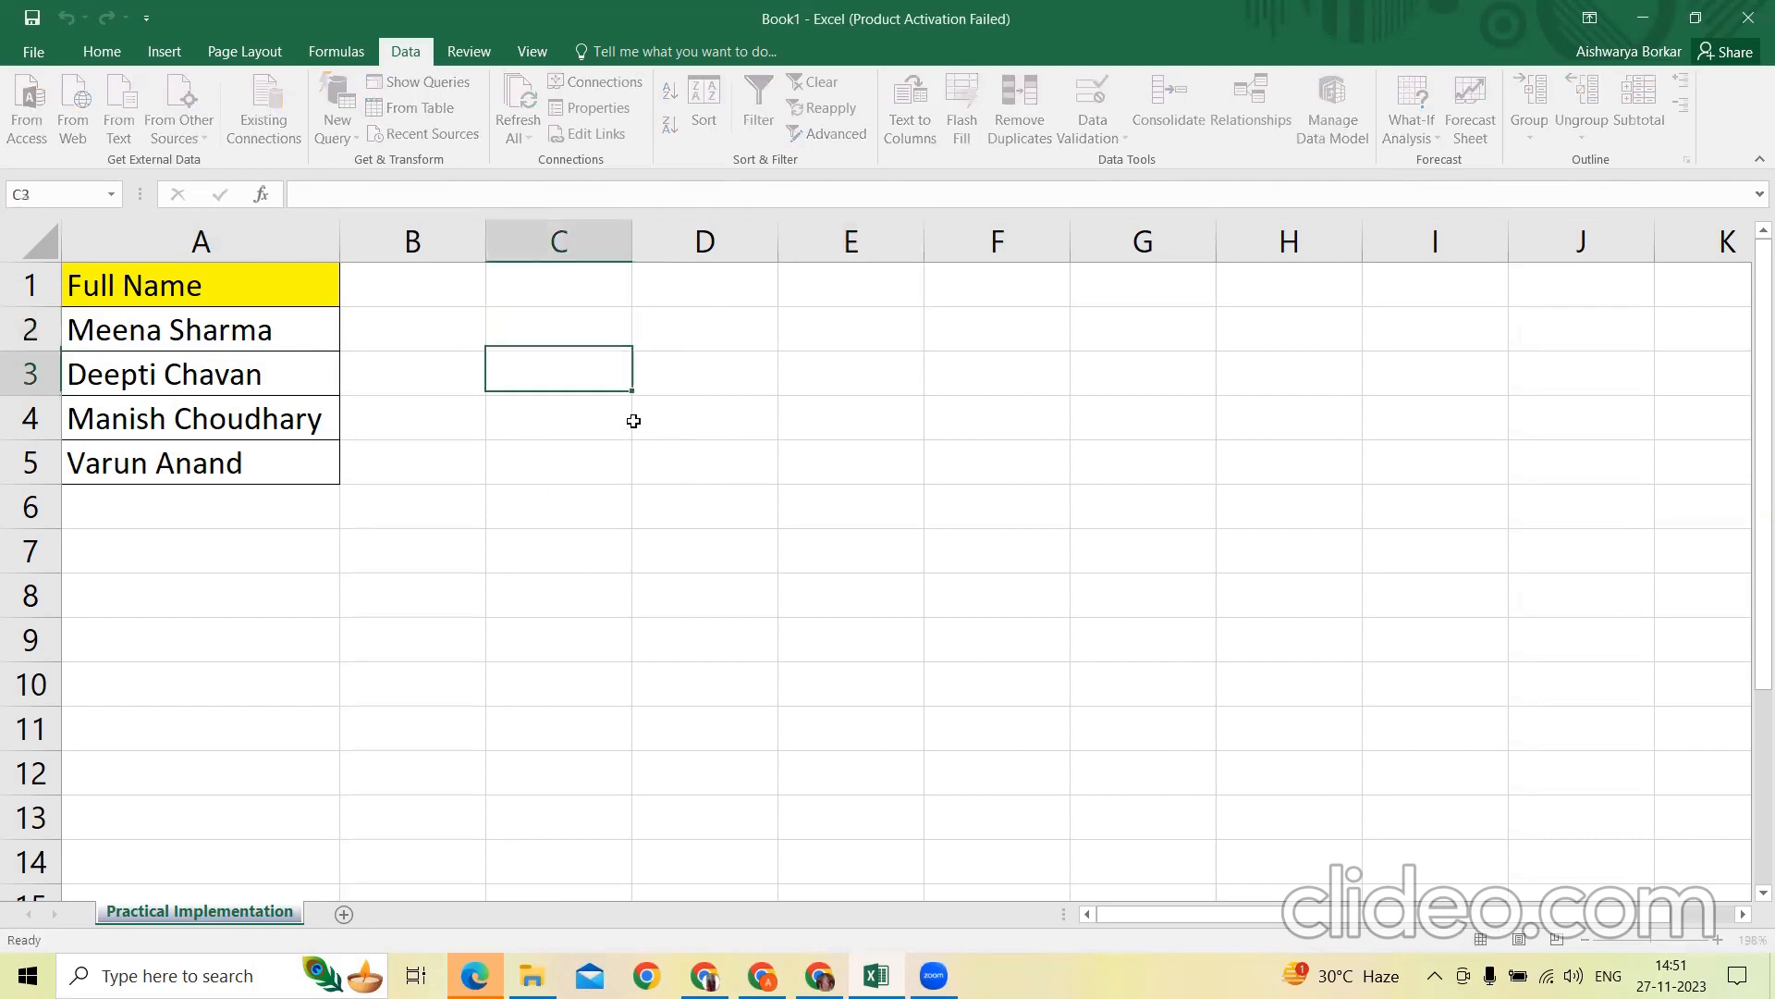
Enter the formula =SEARCH(" ",A2) in cell C2 to locate the space in the first full name
{"action": "key", "text": "Up"}
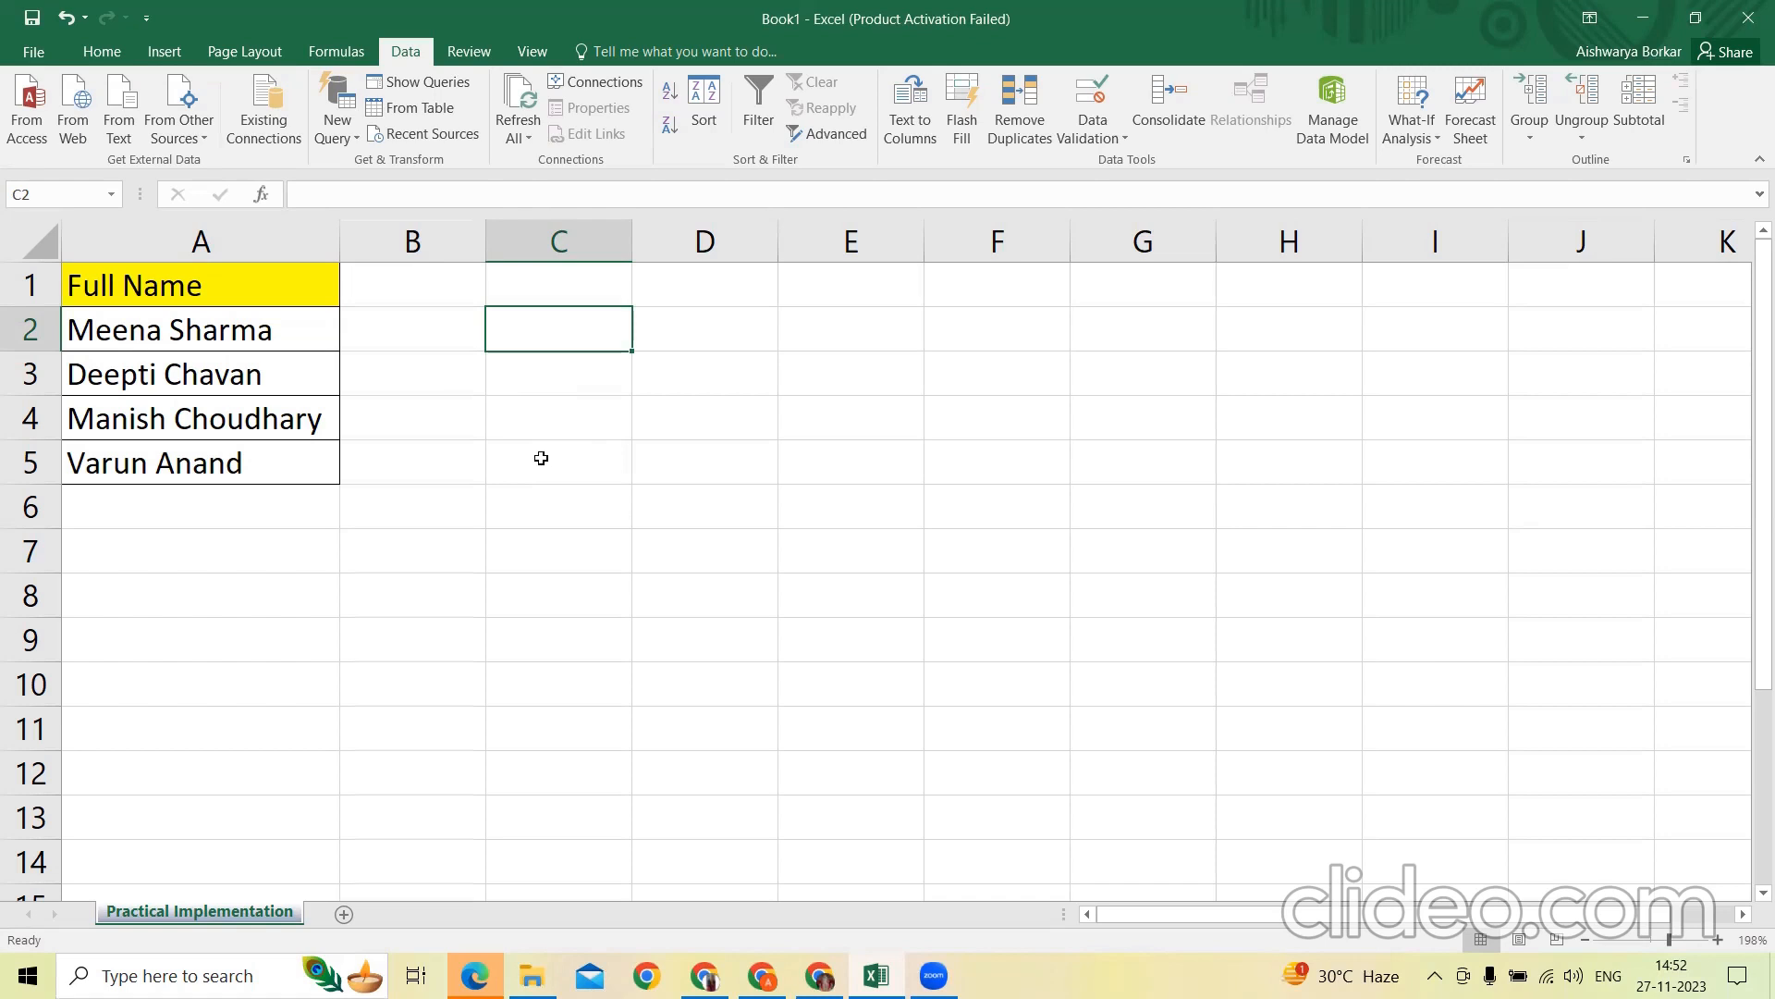
{"action": "type", "text": "="}
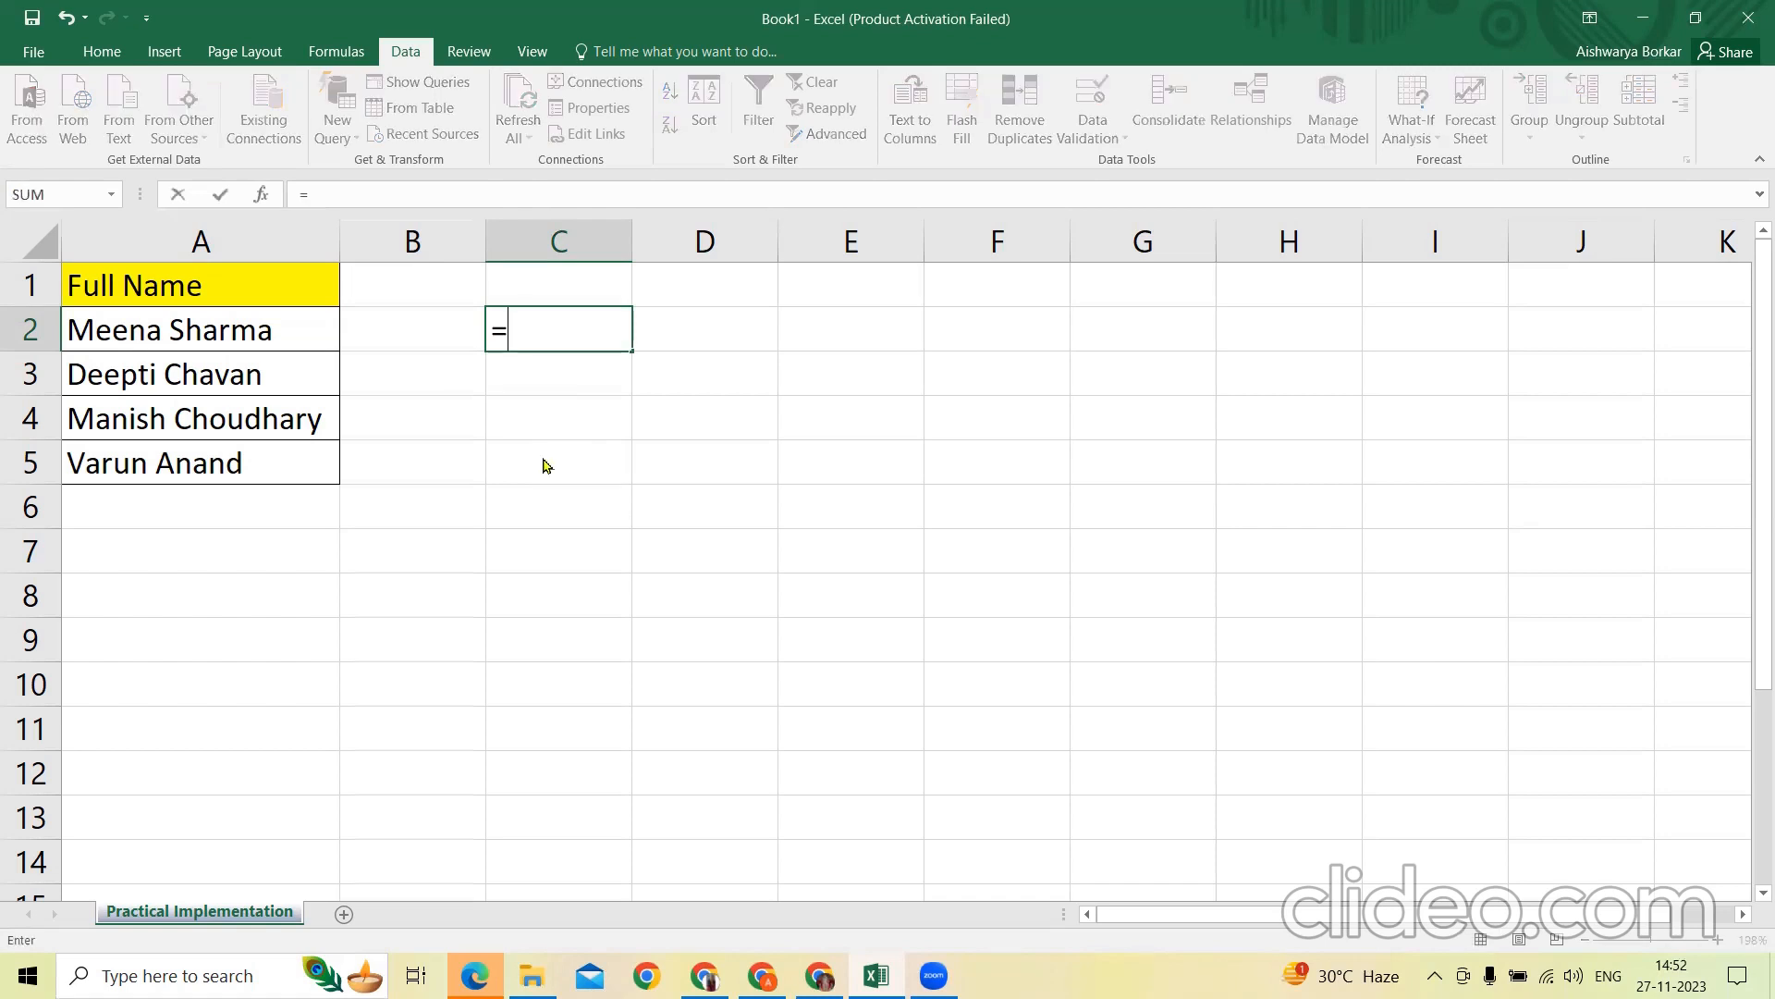
{"action": "type", "text": "search("}
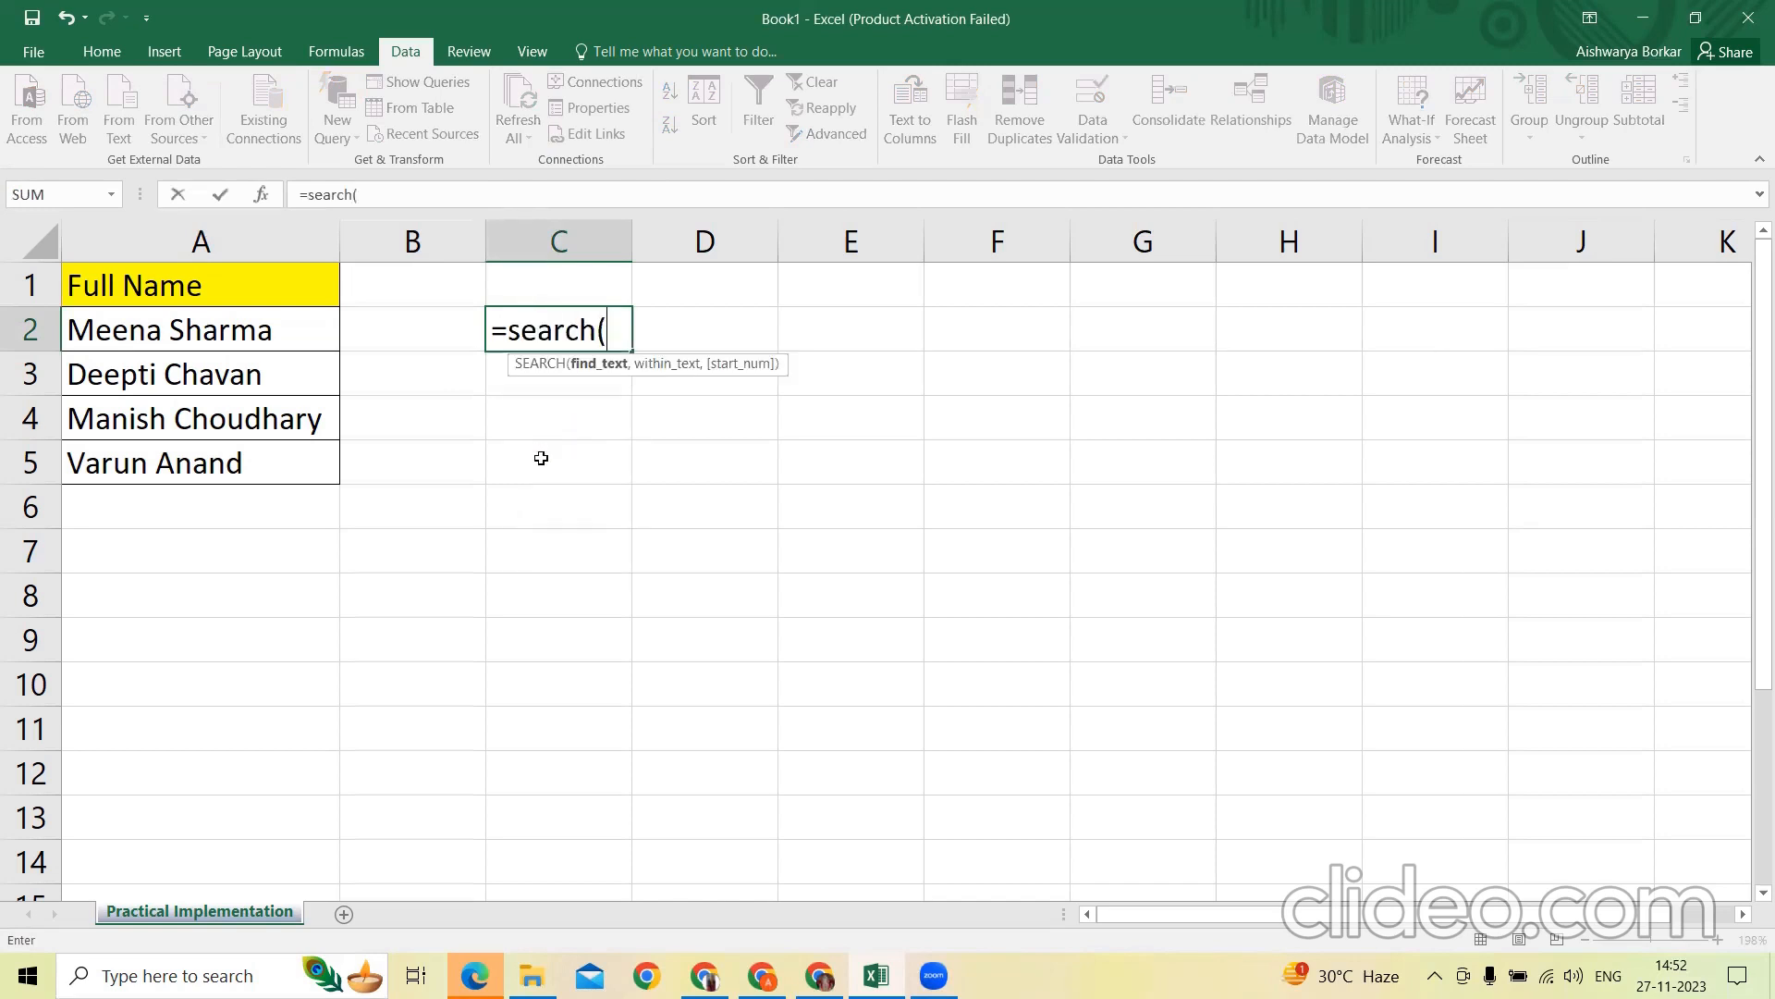
{"action": "type", "text": "\" \","}
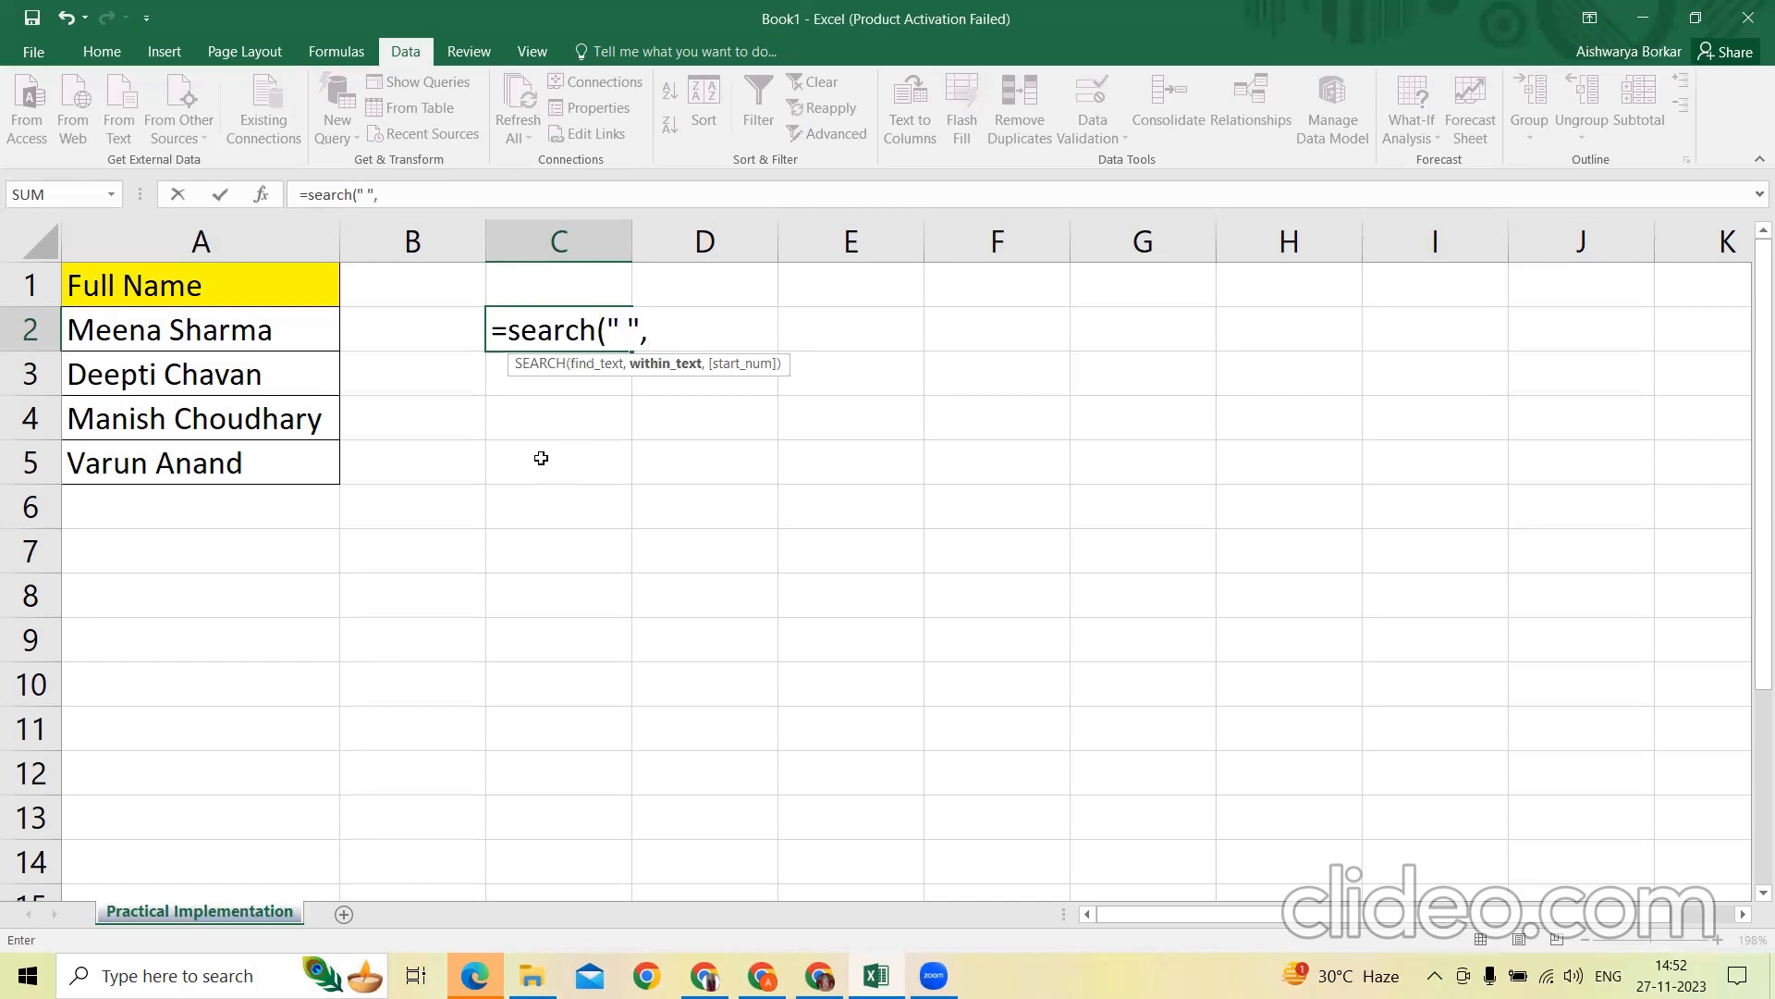
{"action": "key", "text": "Left"}
{"action": "key", "text": "Left"}
{"action": "type", "text": ")"}
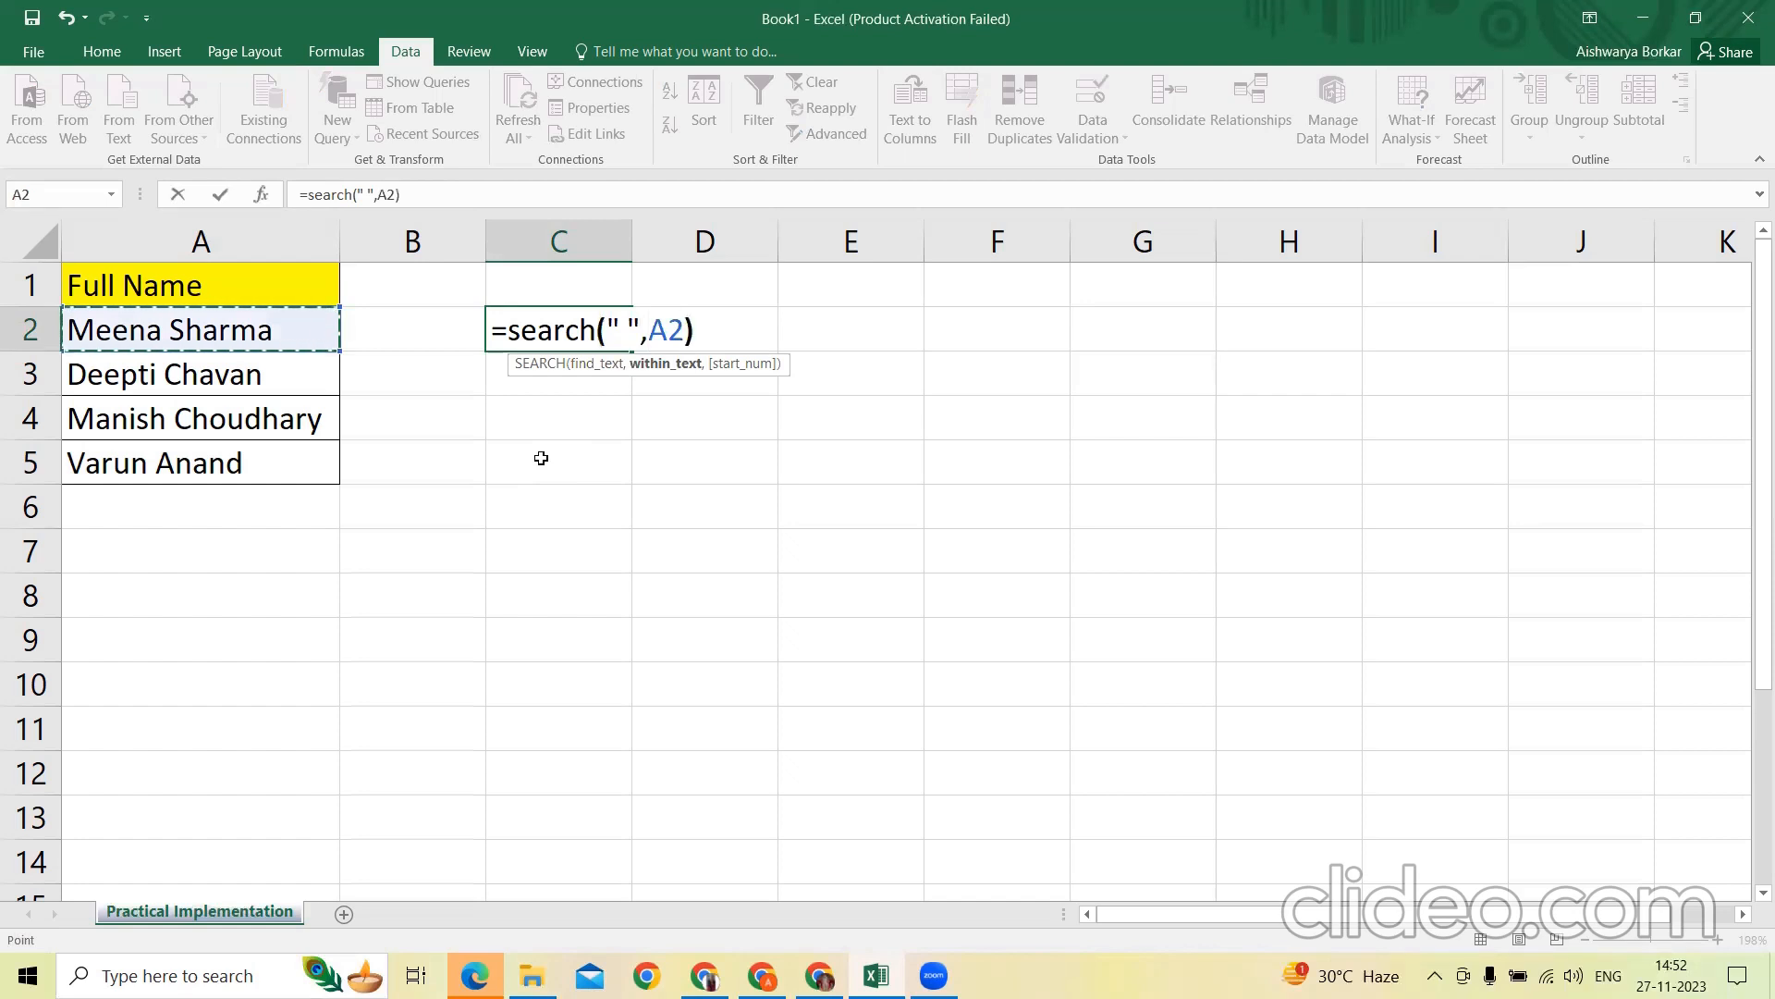
{"action": "key", "text": "Return"}
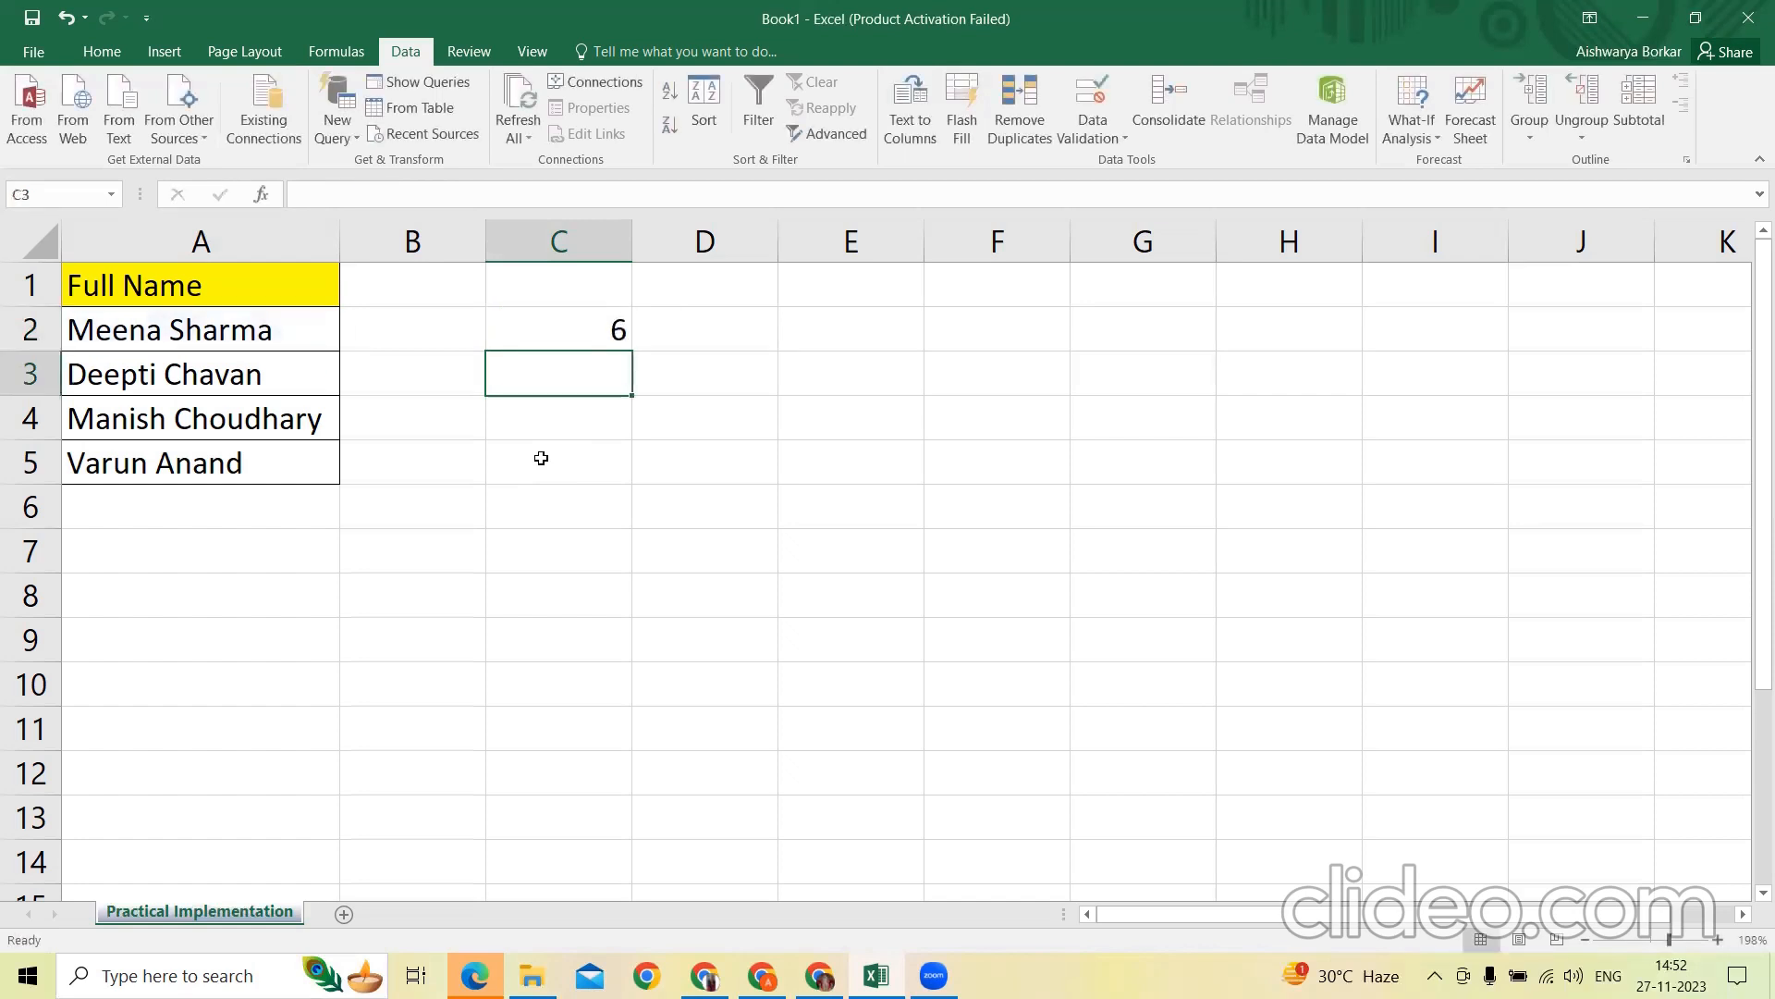
Extract the first name into cell D2 with =LEFT(A2,C2), using the space position as the character count
{"action": "key", "text": "Up"}
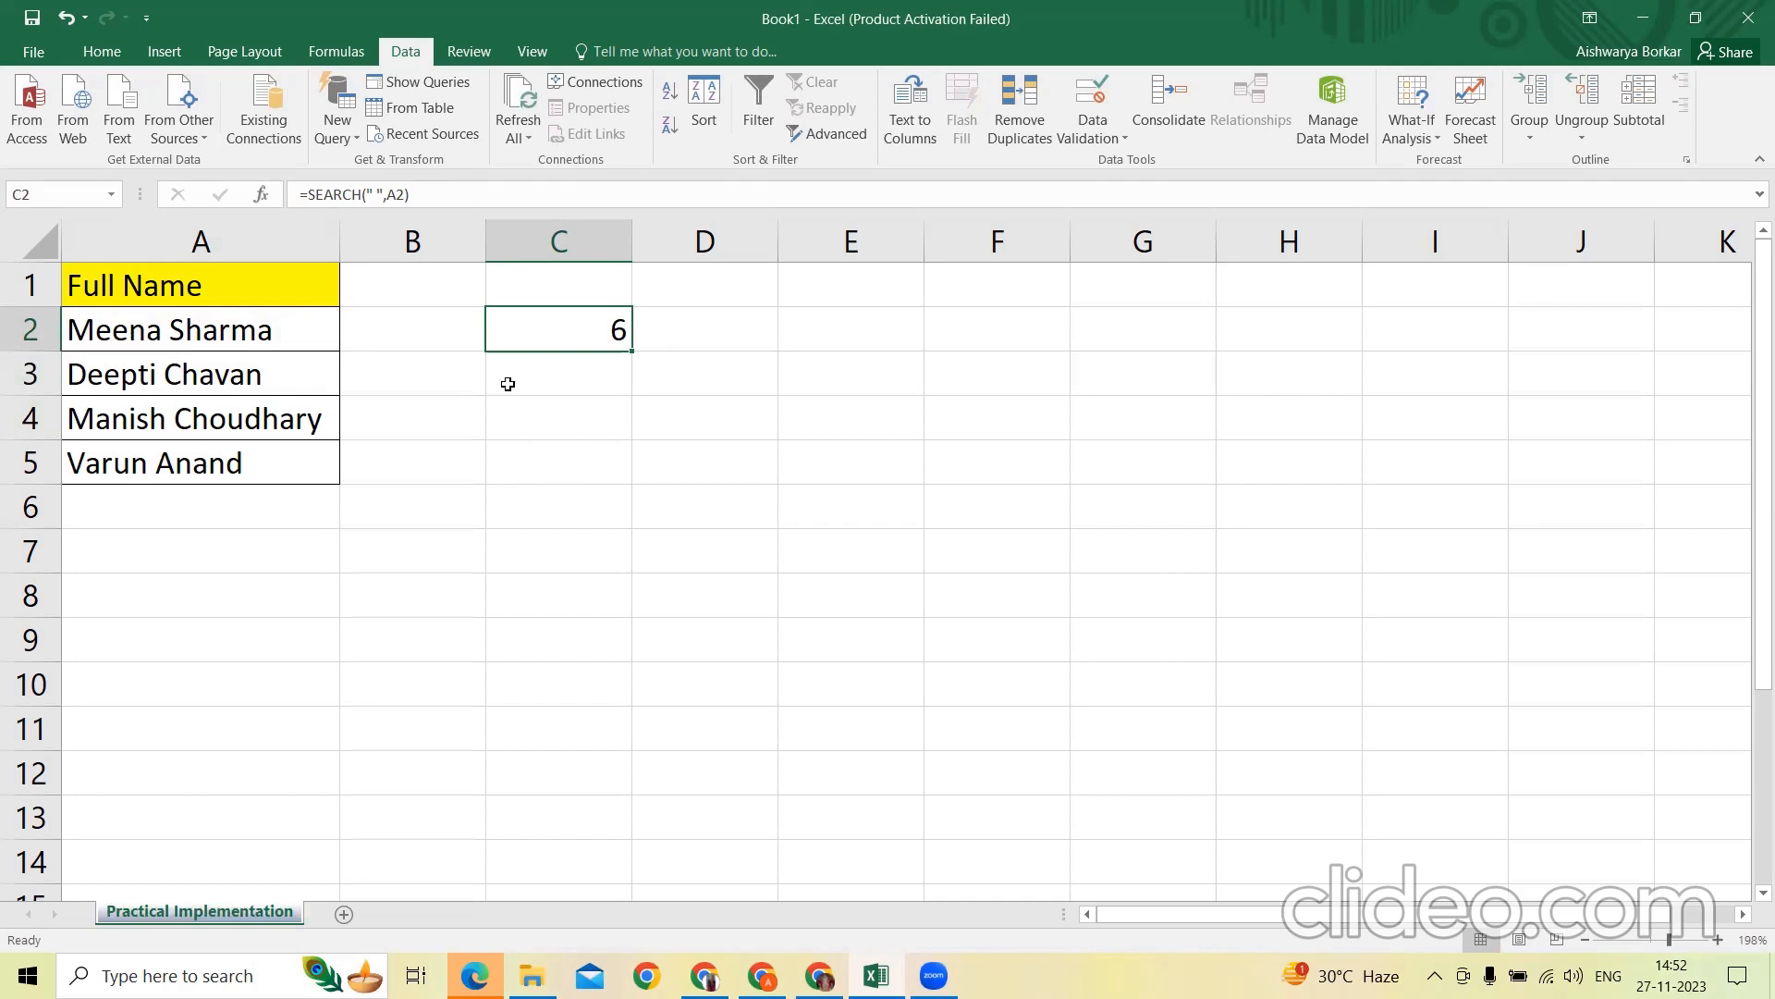
{"action": "left_click", "coordinate": [690, 333]}
{"action": "key", "text": "Down"}
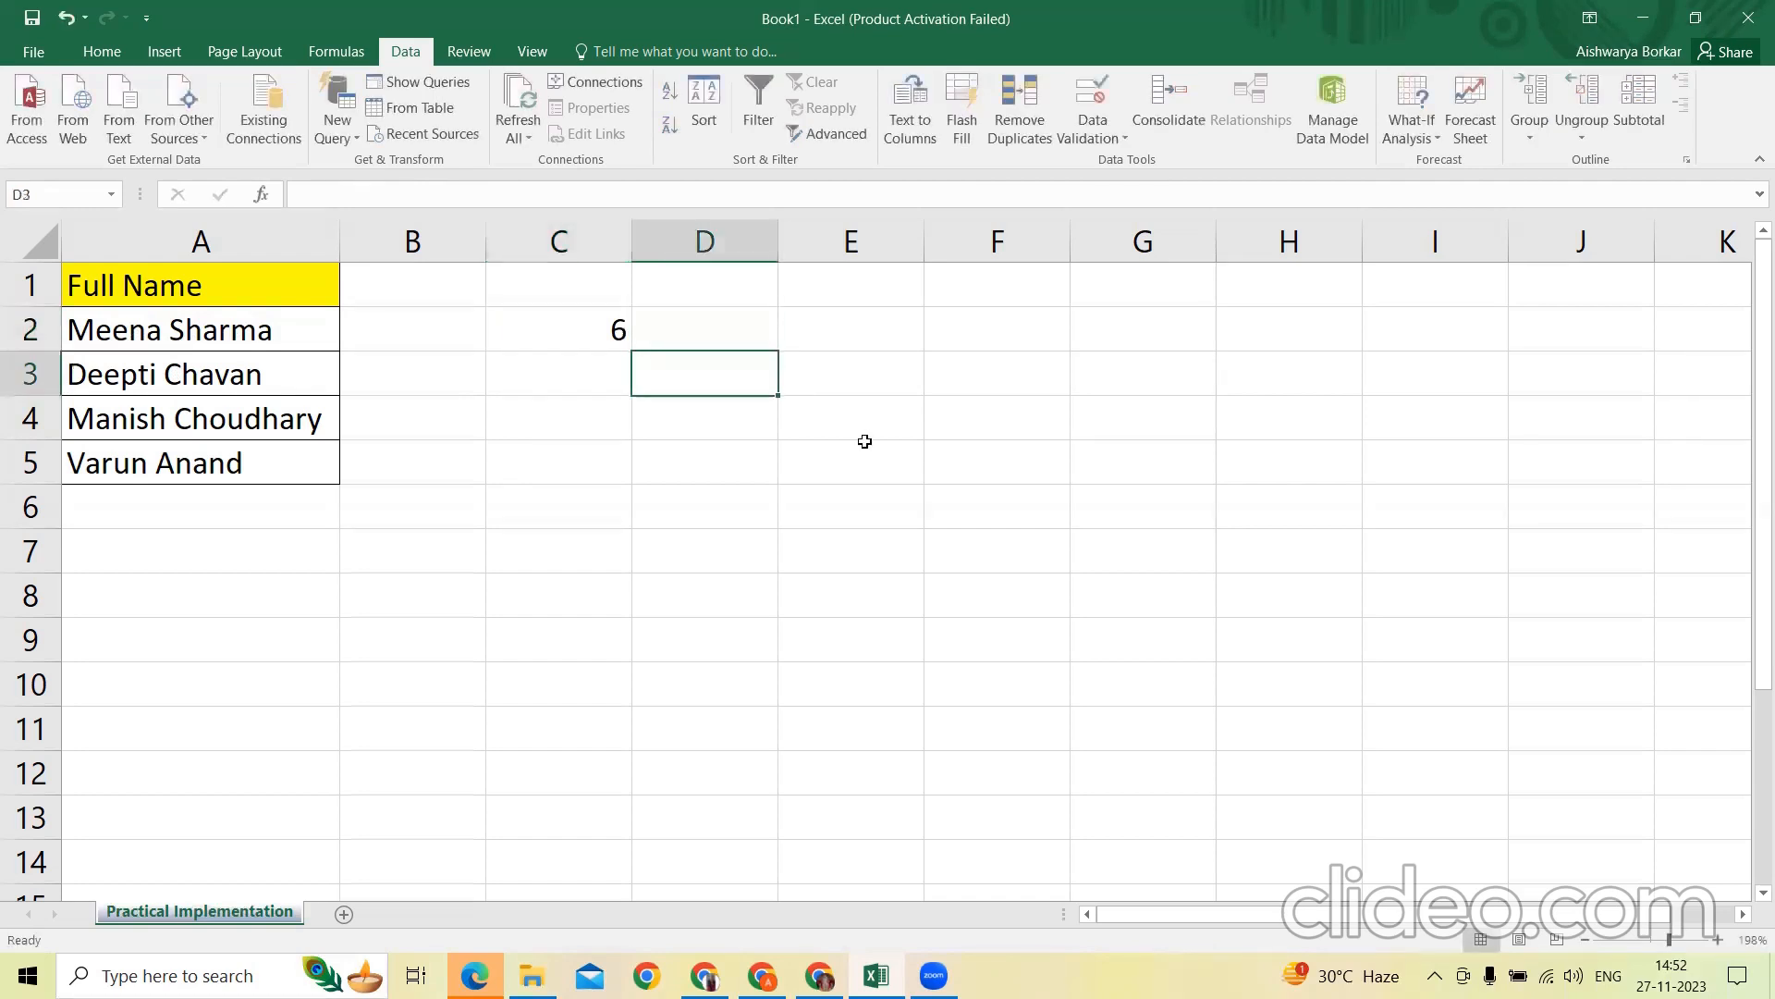
{"action": "key", "text": "Up"}
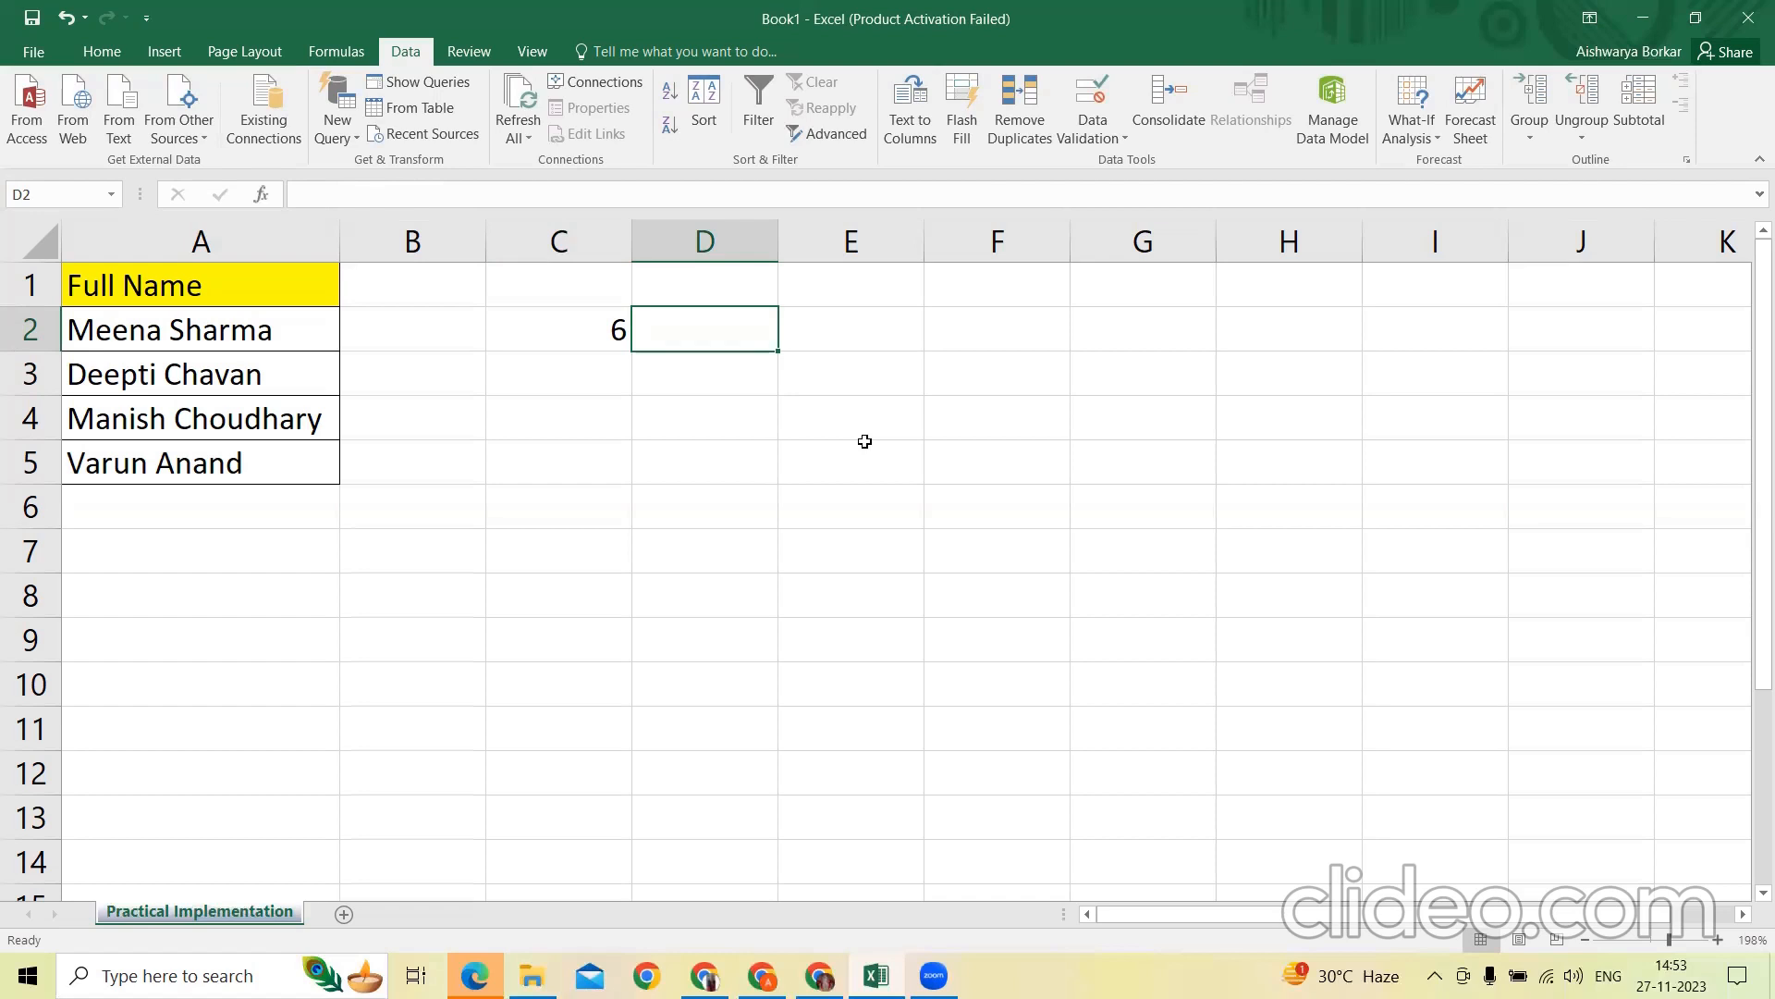
{"action": "type", "text": "="}
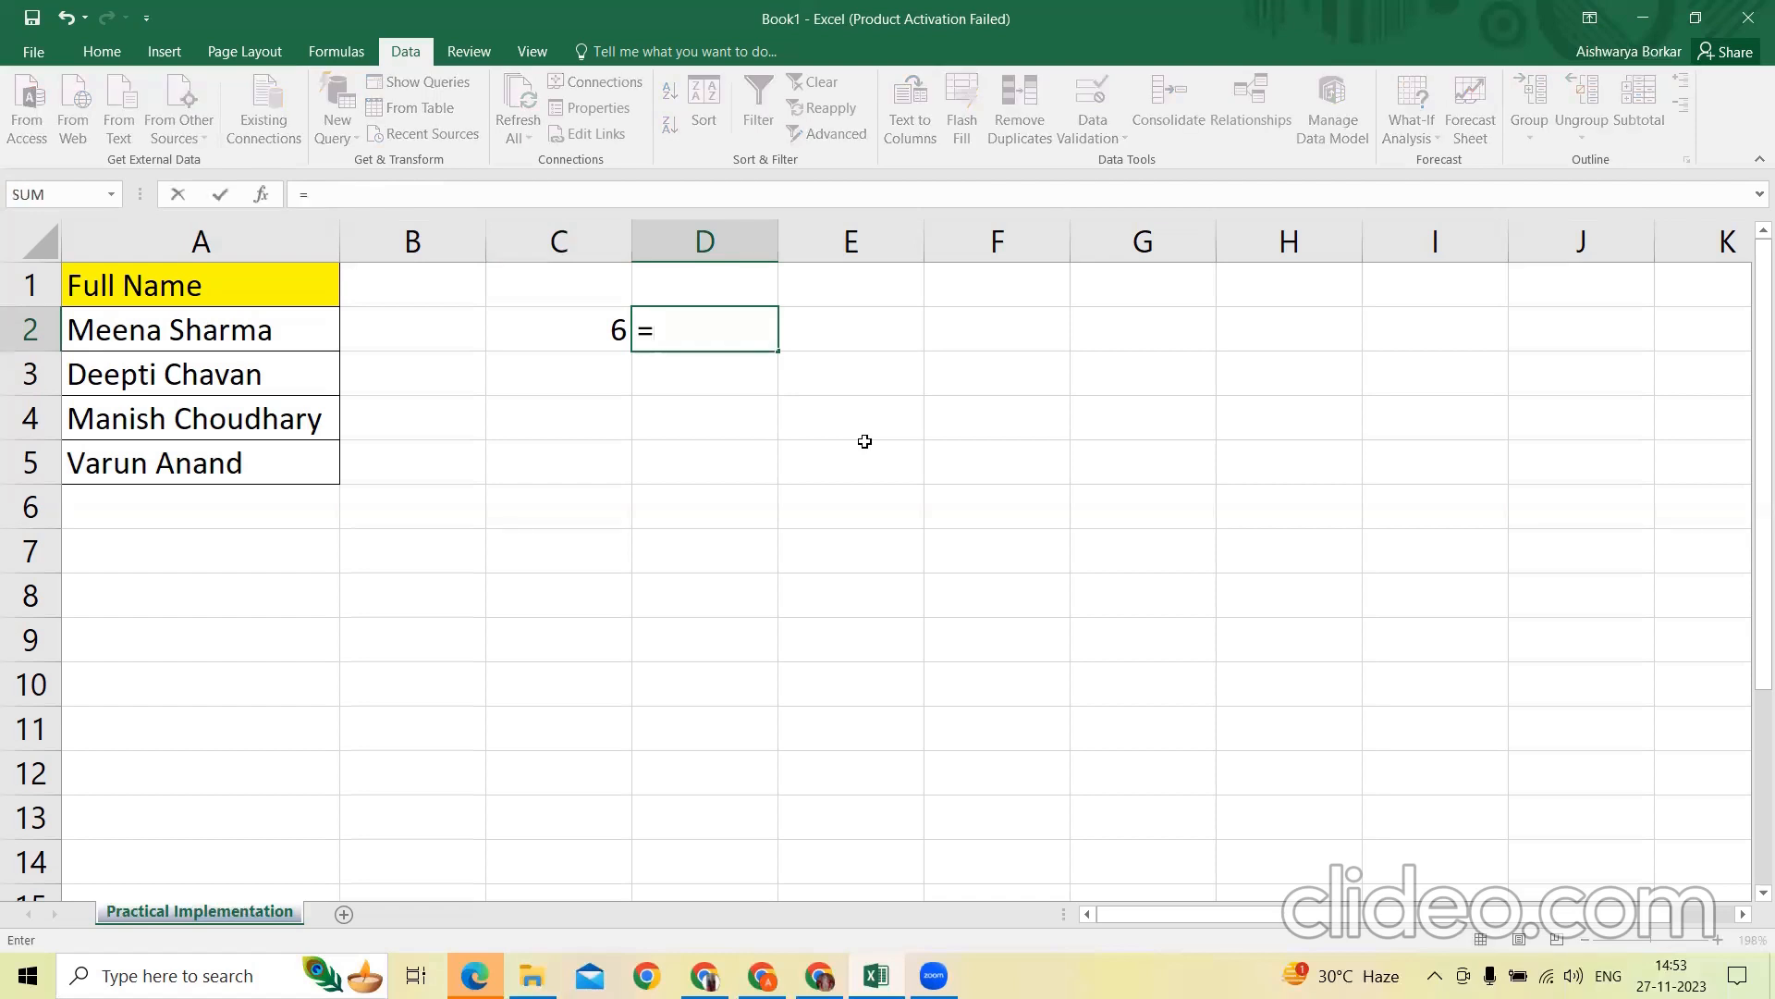
{"action": "type", "text": "left("}
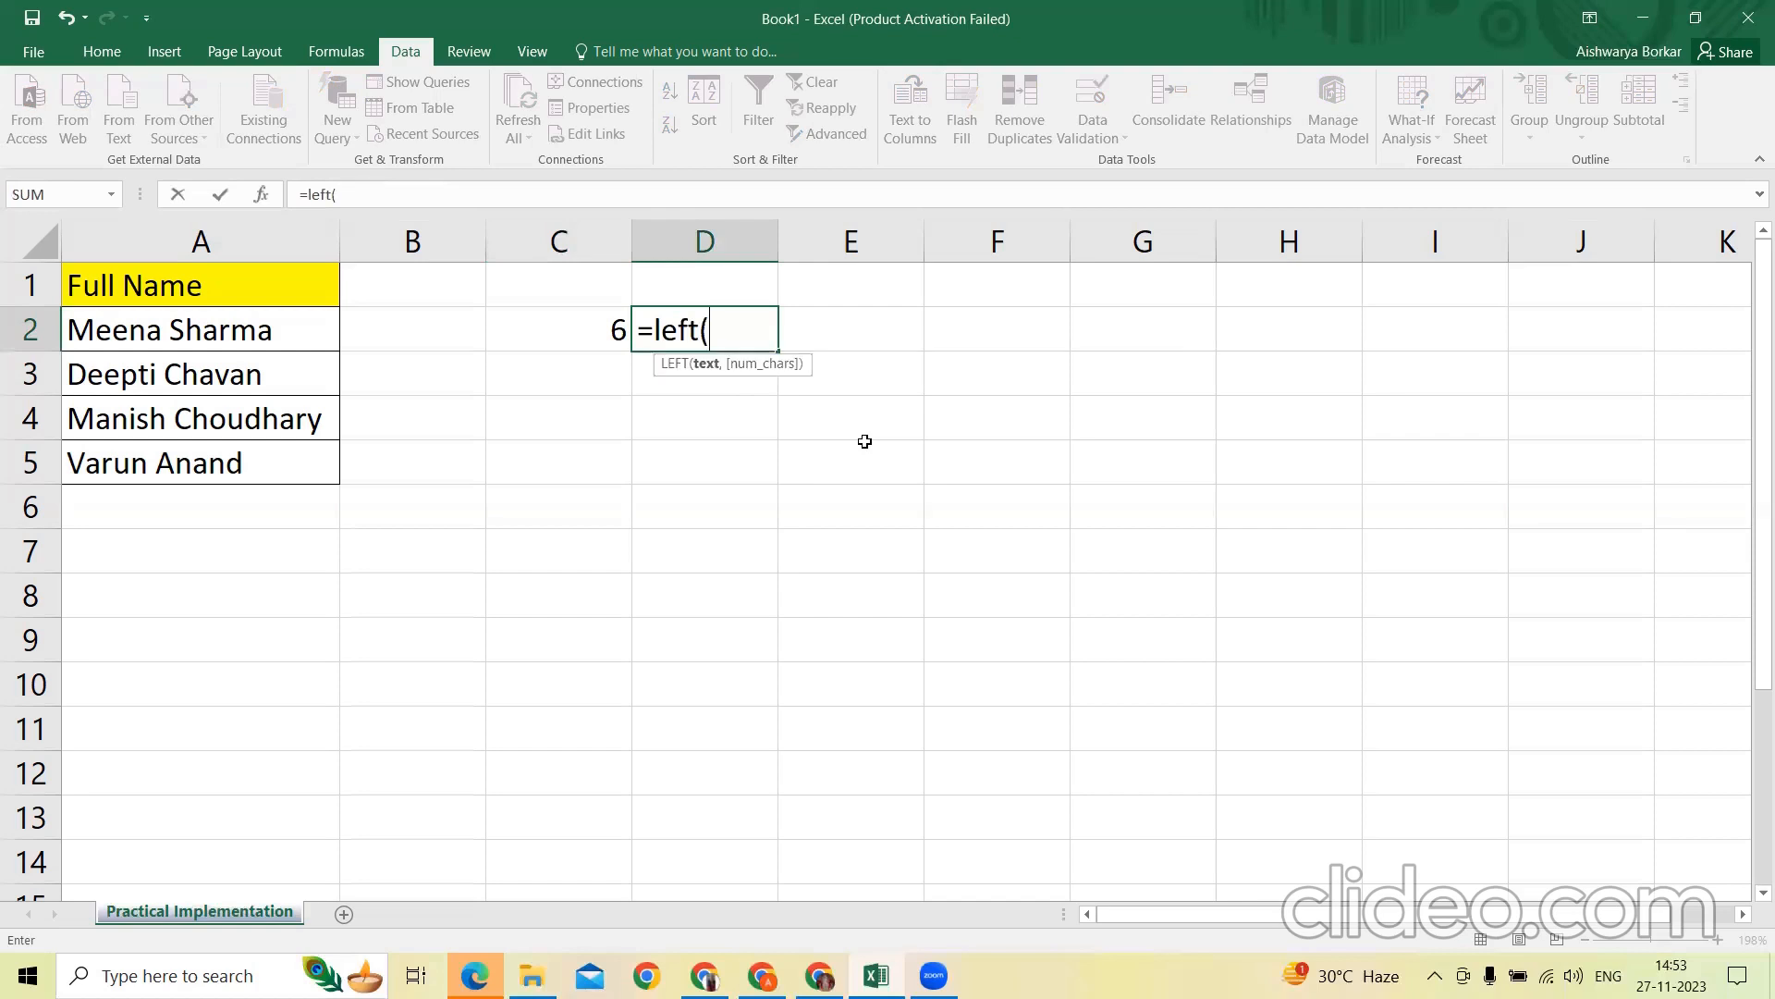
{"action": "key", "text": "Left"}
{"action": "key", "text": "Left"}
{"action": "key", "text": "Left"}
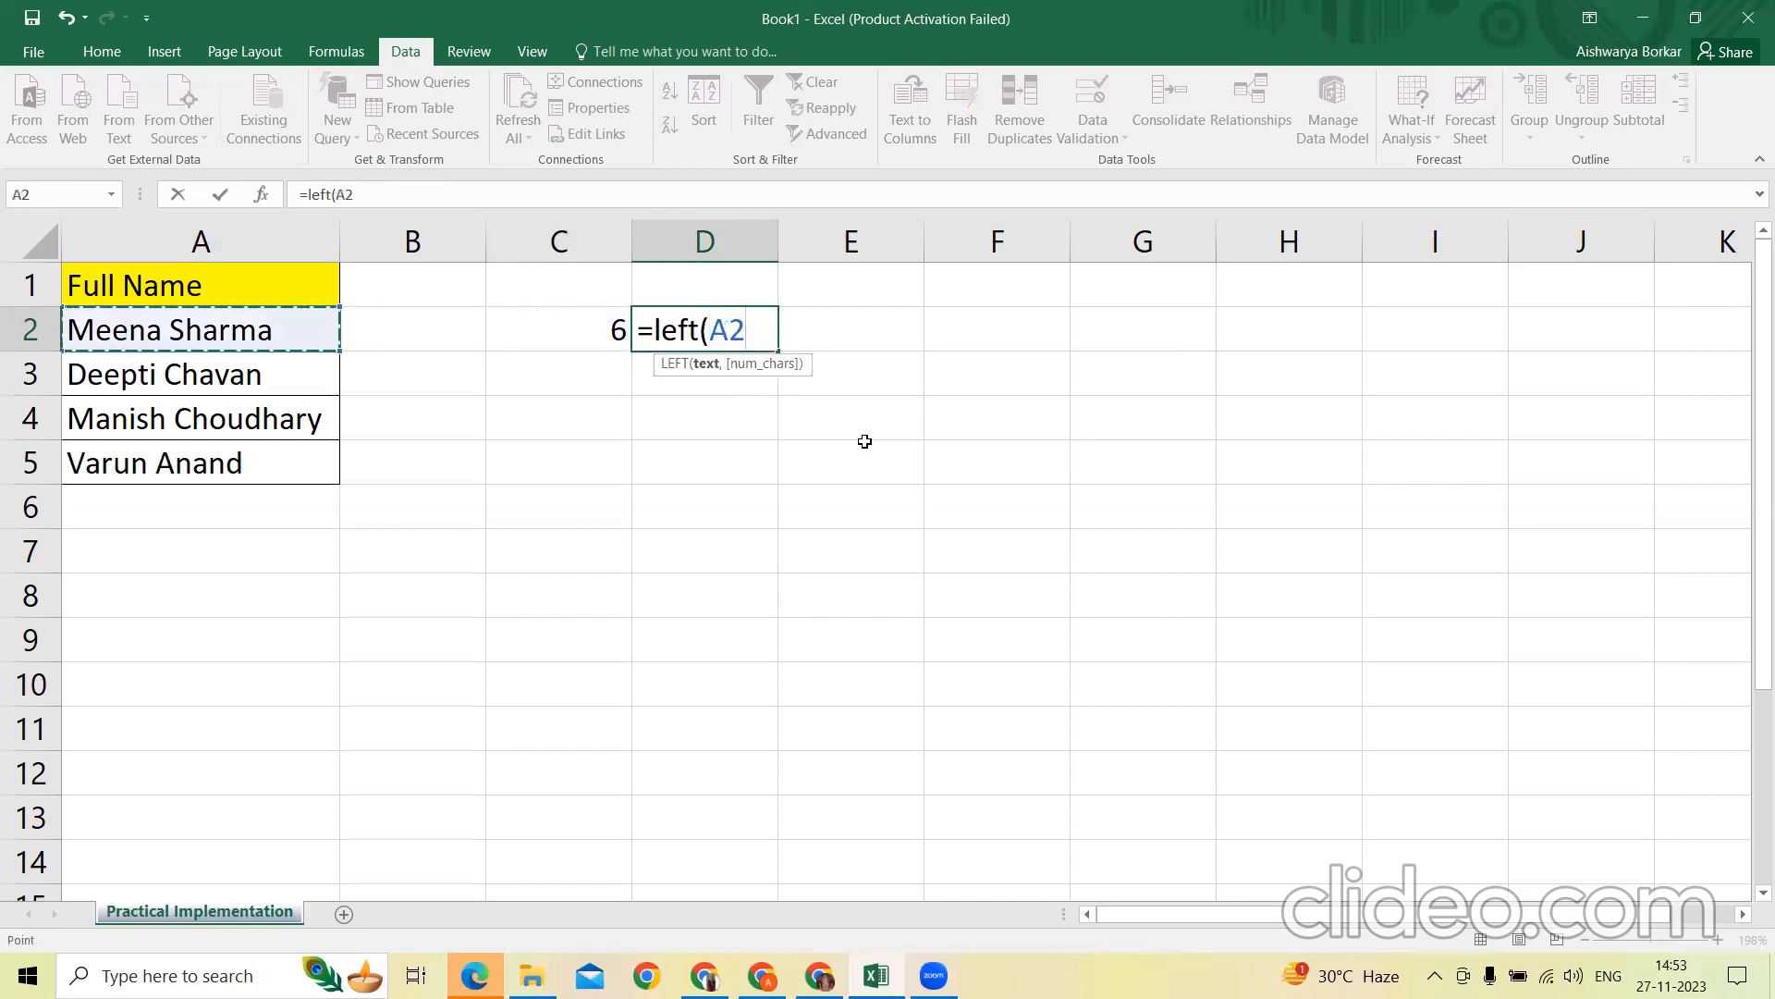
{"action": "type", "text": ","}
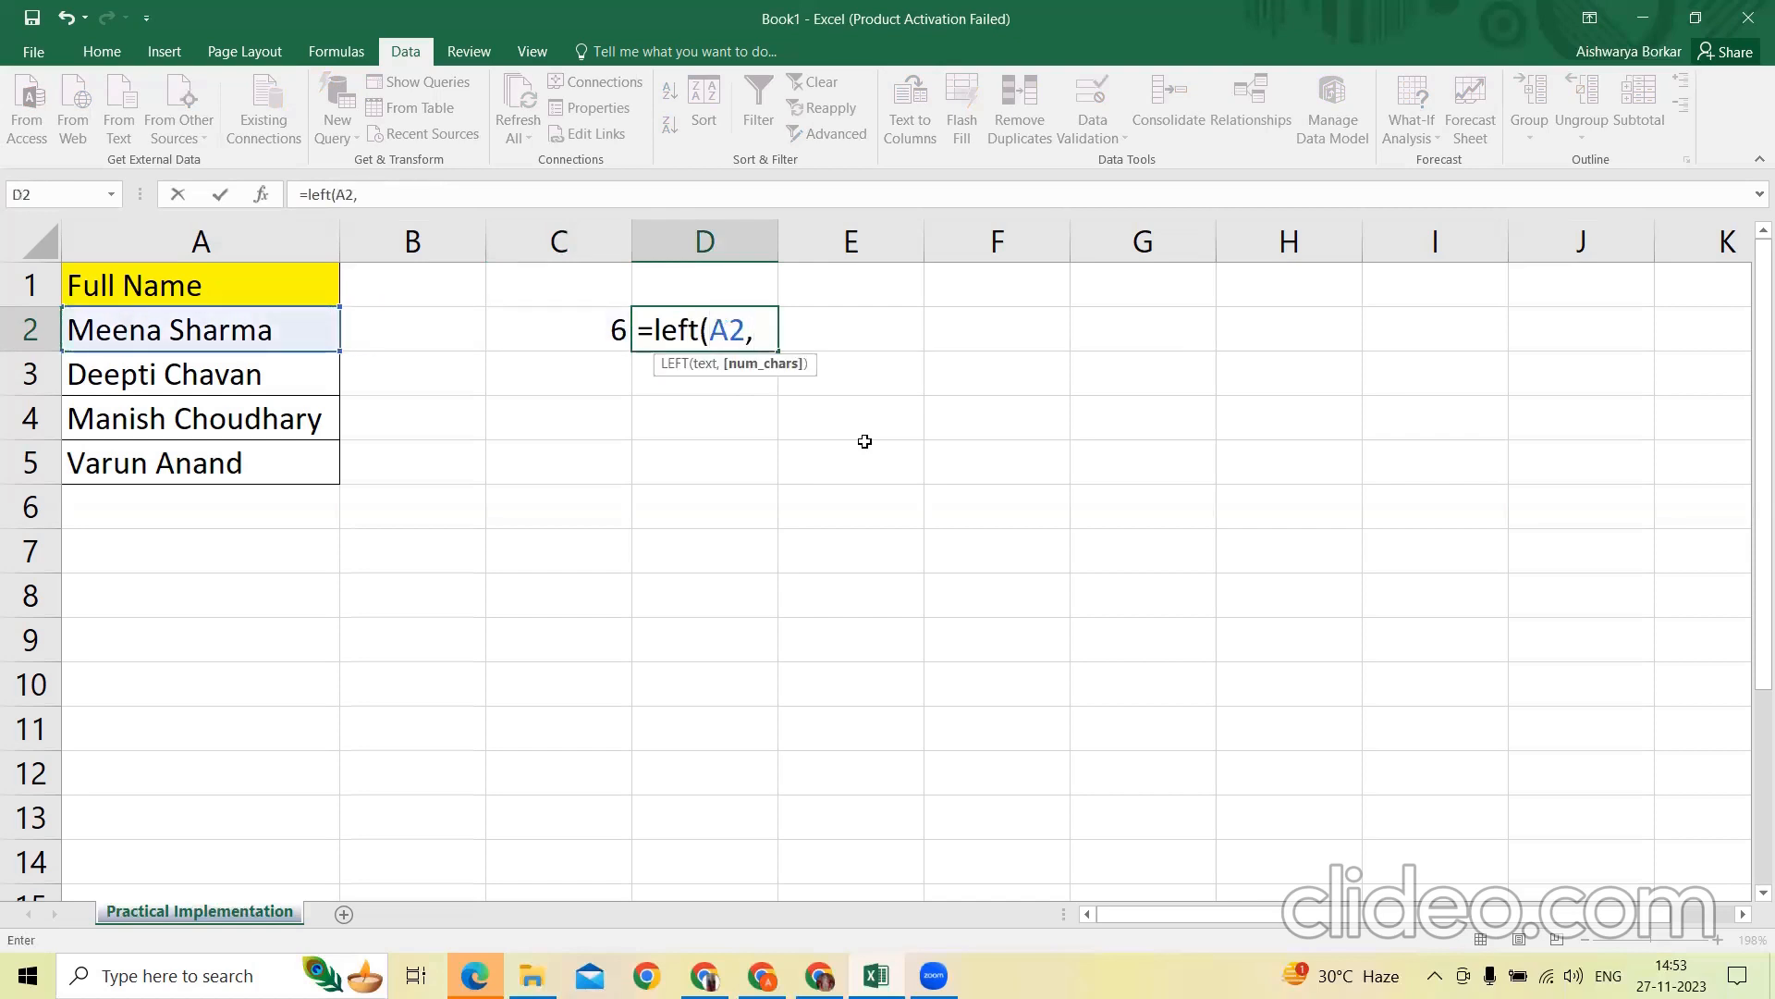
{"action": "key", "text": "Left"}
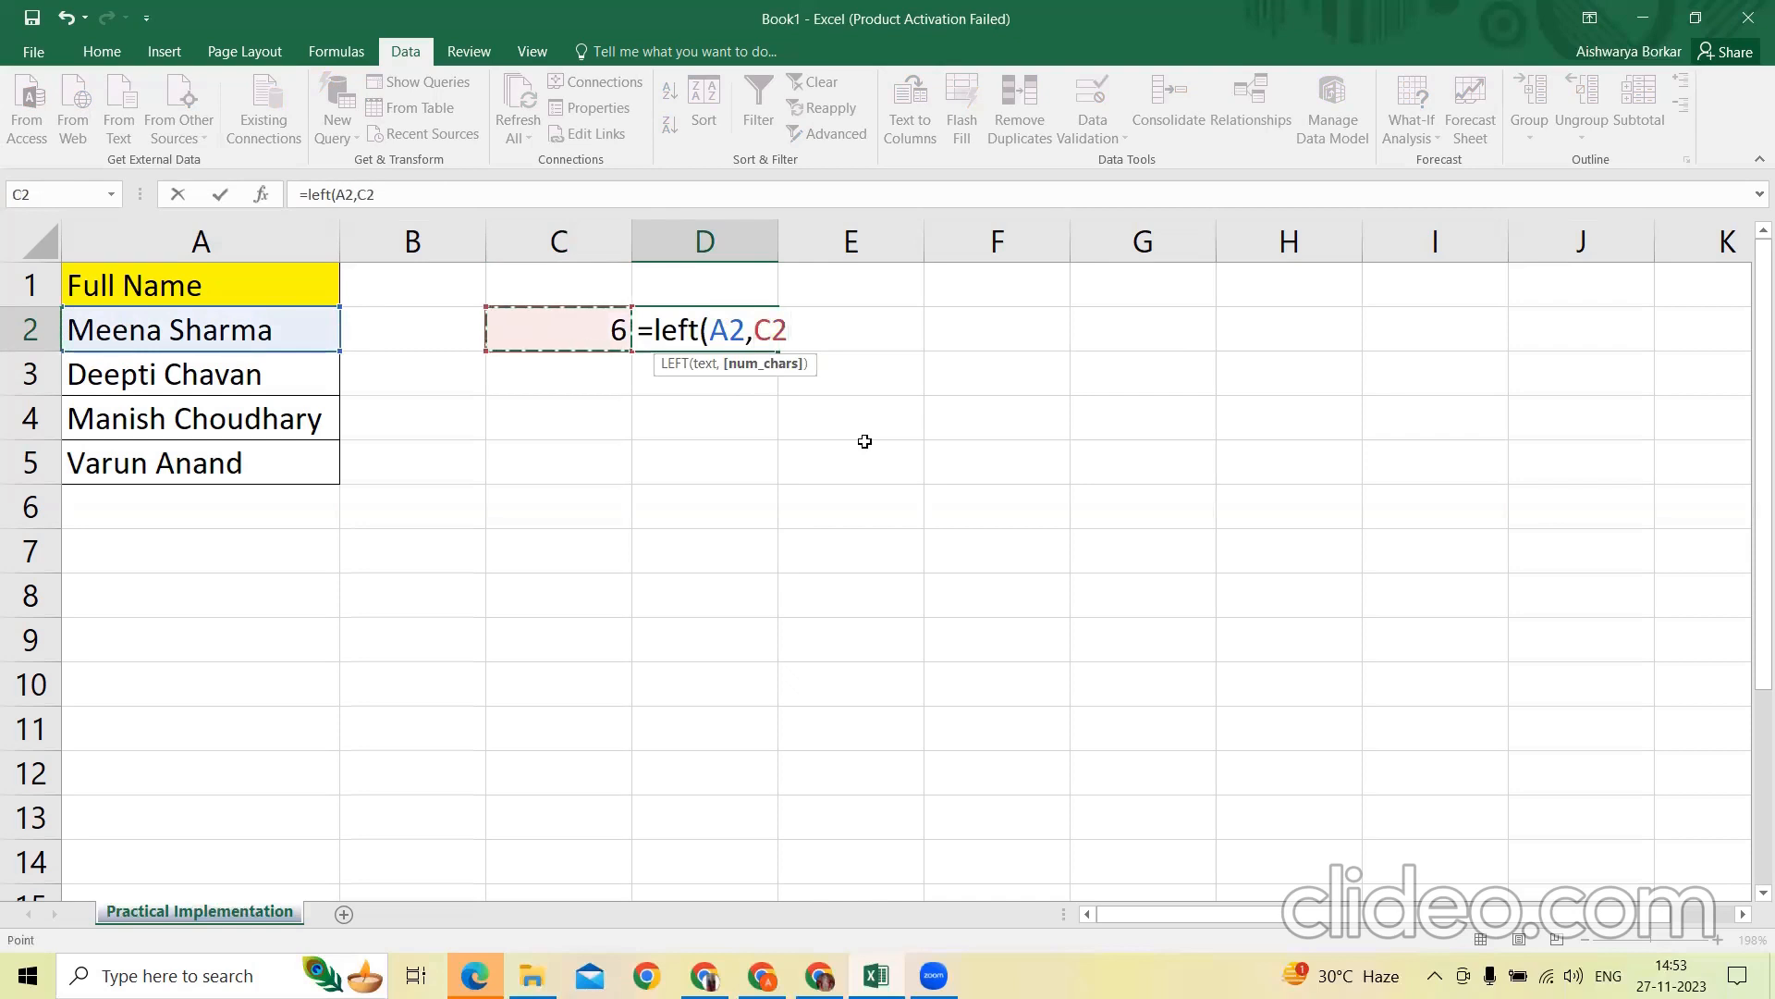
{"action": "type", "text": ")"}
{"action": "key", "text": "Return"}
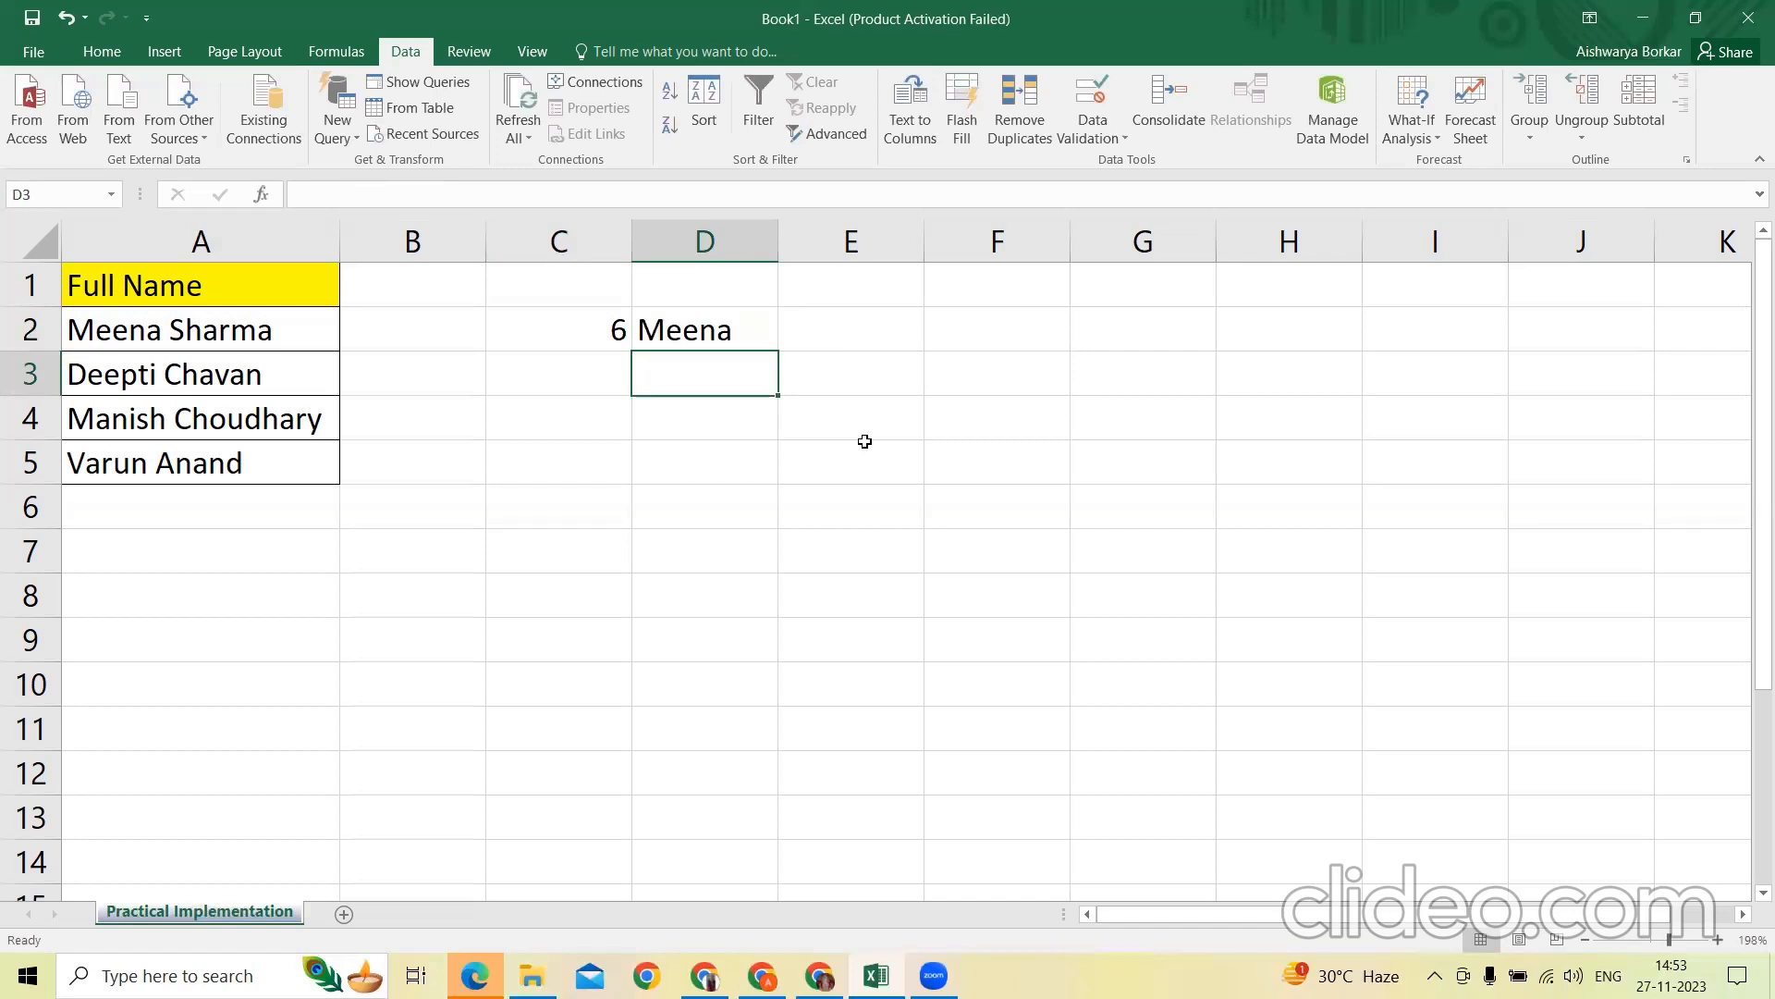
Enter a LEN formula in cell E2 to count the characters of the extracted text in D2
{"action": "key", "text": "Up"}
{"action": "key", "text": "Right"}
{"action": "type", "text": "="}
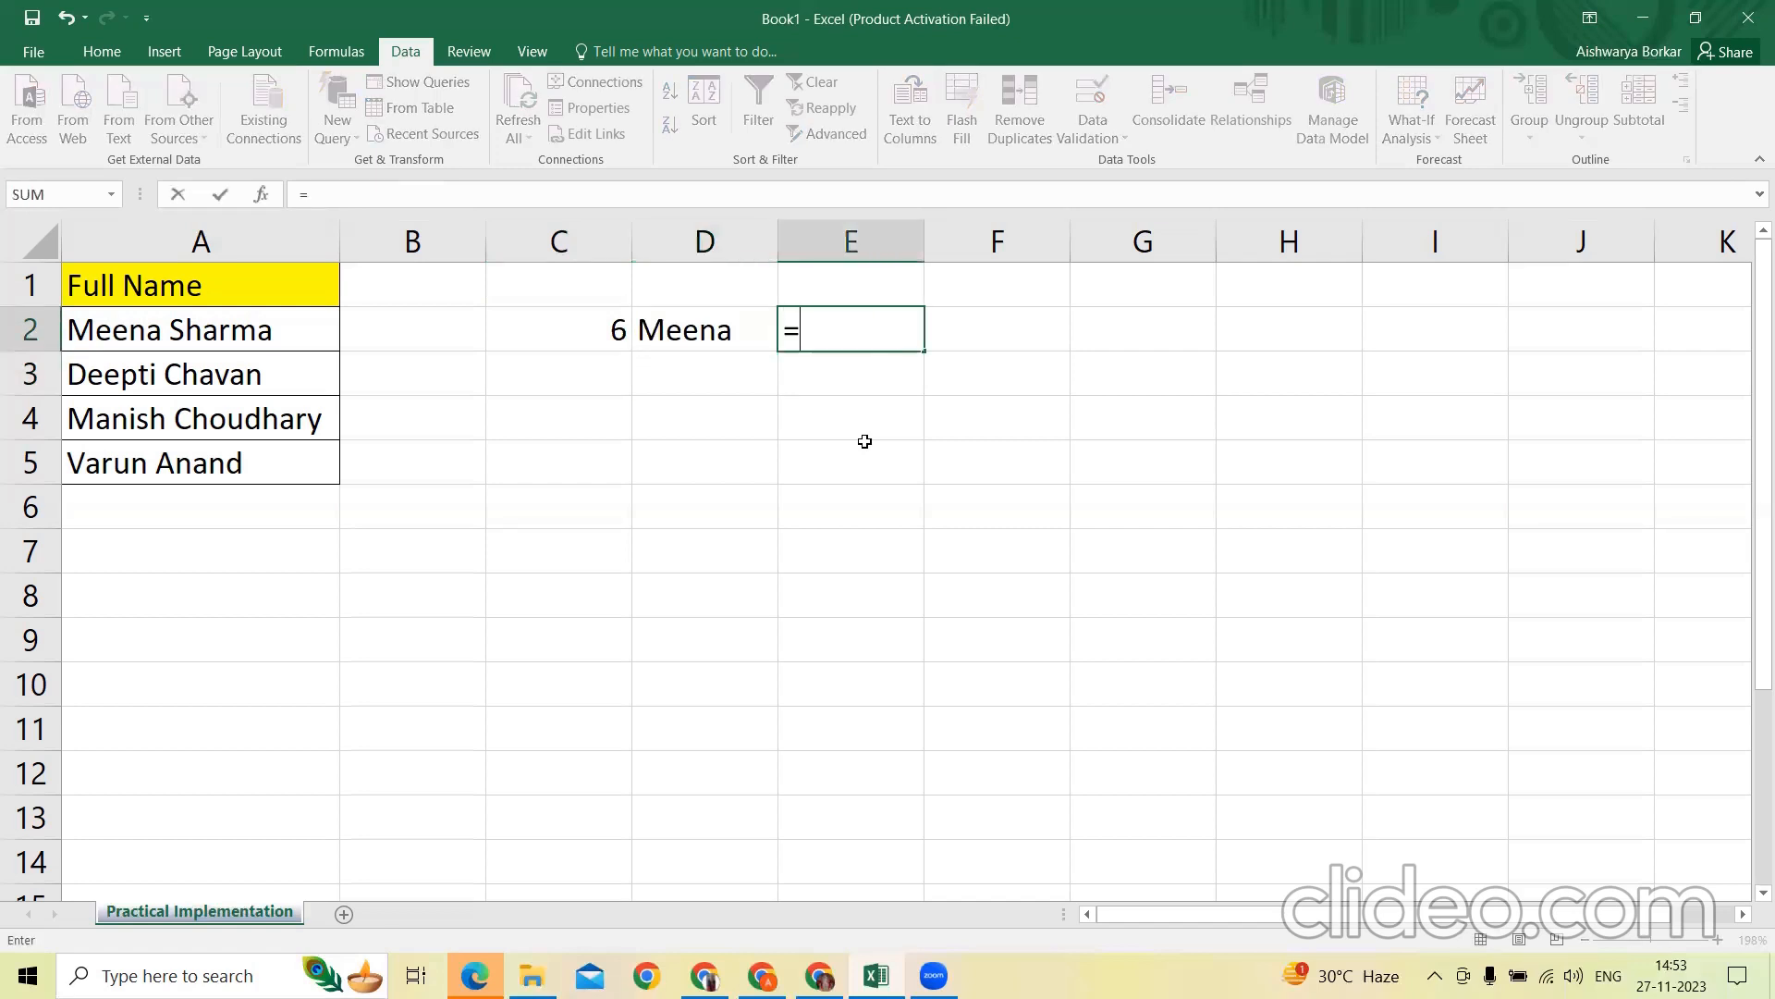
{"action": "type", "text": "len("}
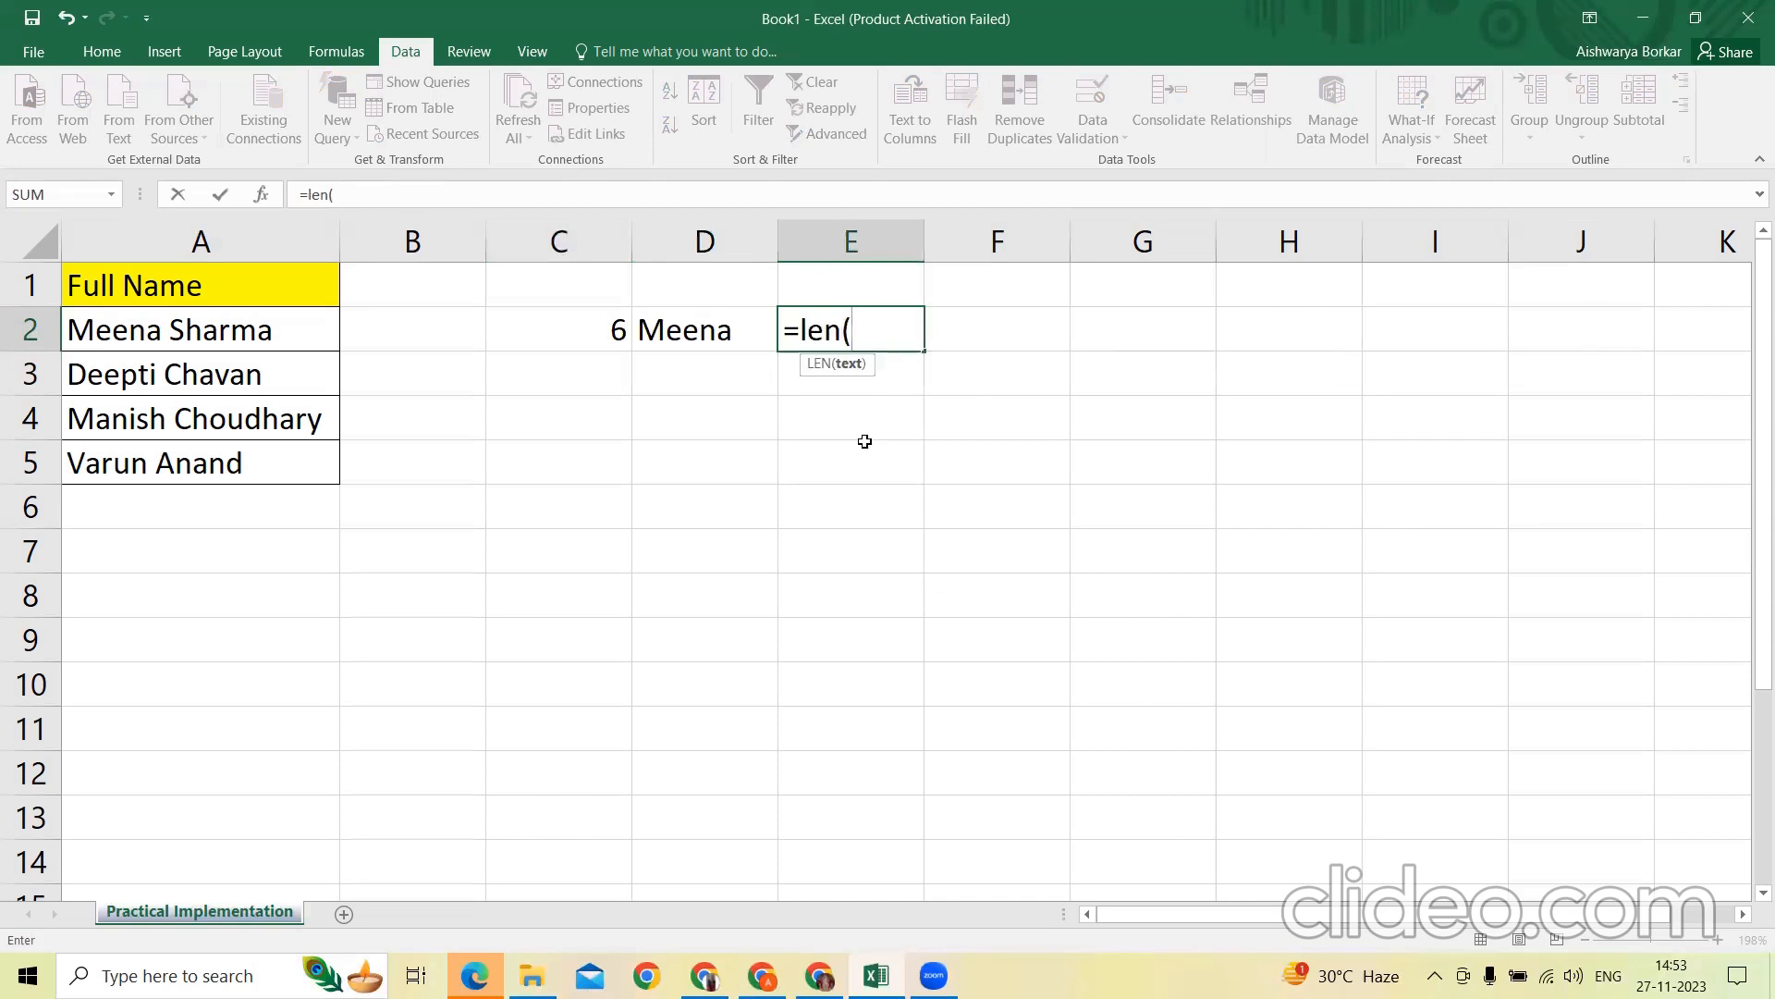
{"action": "key", "text": "Left"}
{"action": "key", "text": "Return"}
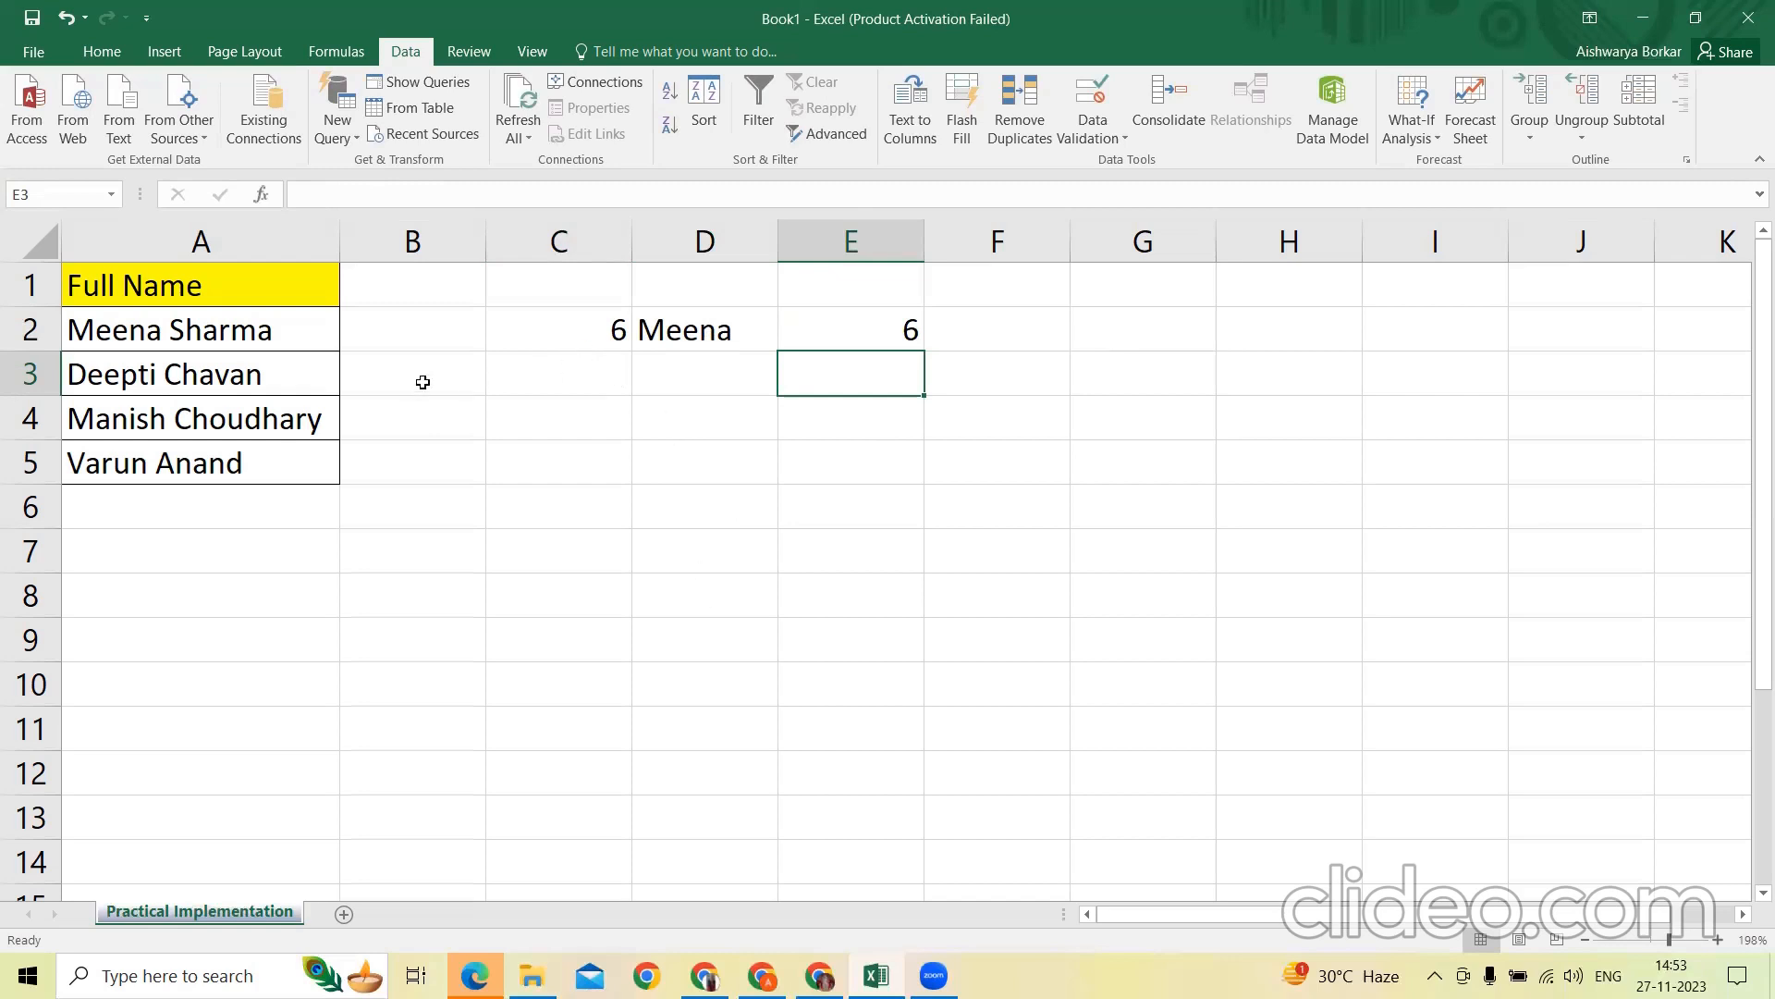
Edit the LEFT formula in D2 to subtract 1 from its C2 character count, excluding the trailing space
{"action": "left_click", "coordinate": [534, 331]}
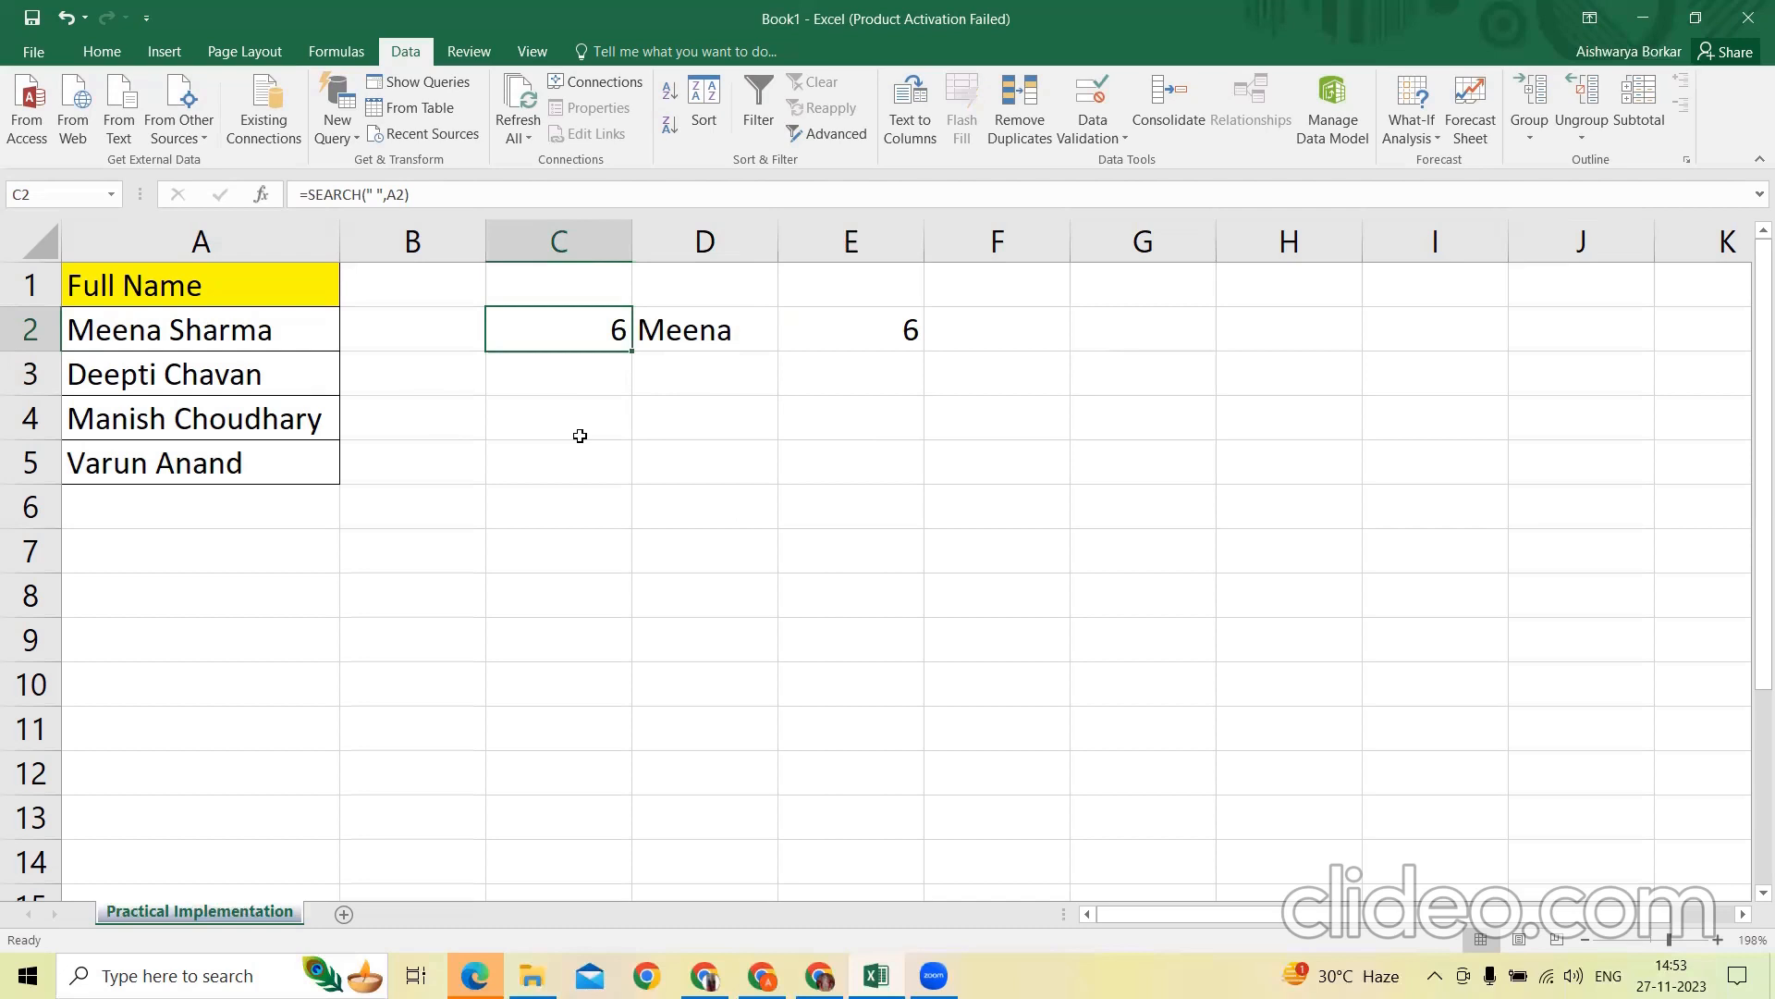
{"action": "double_click", "coordinate": [699, 332]}
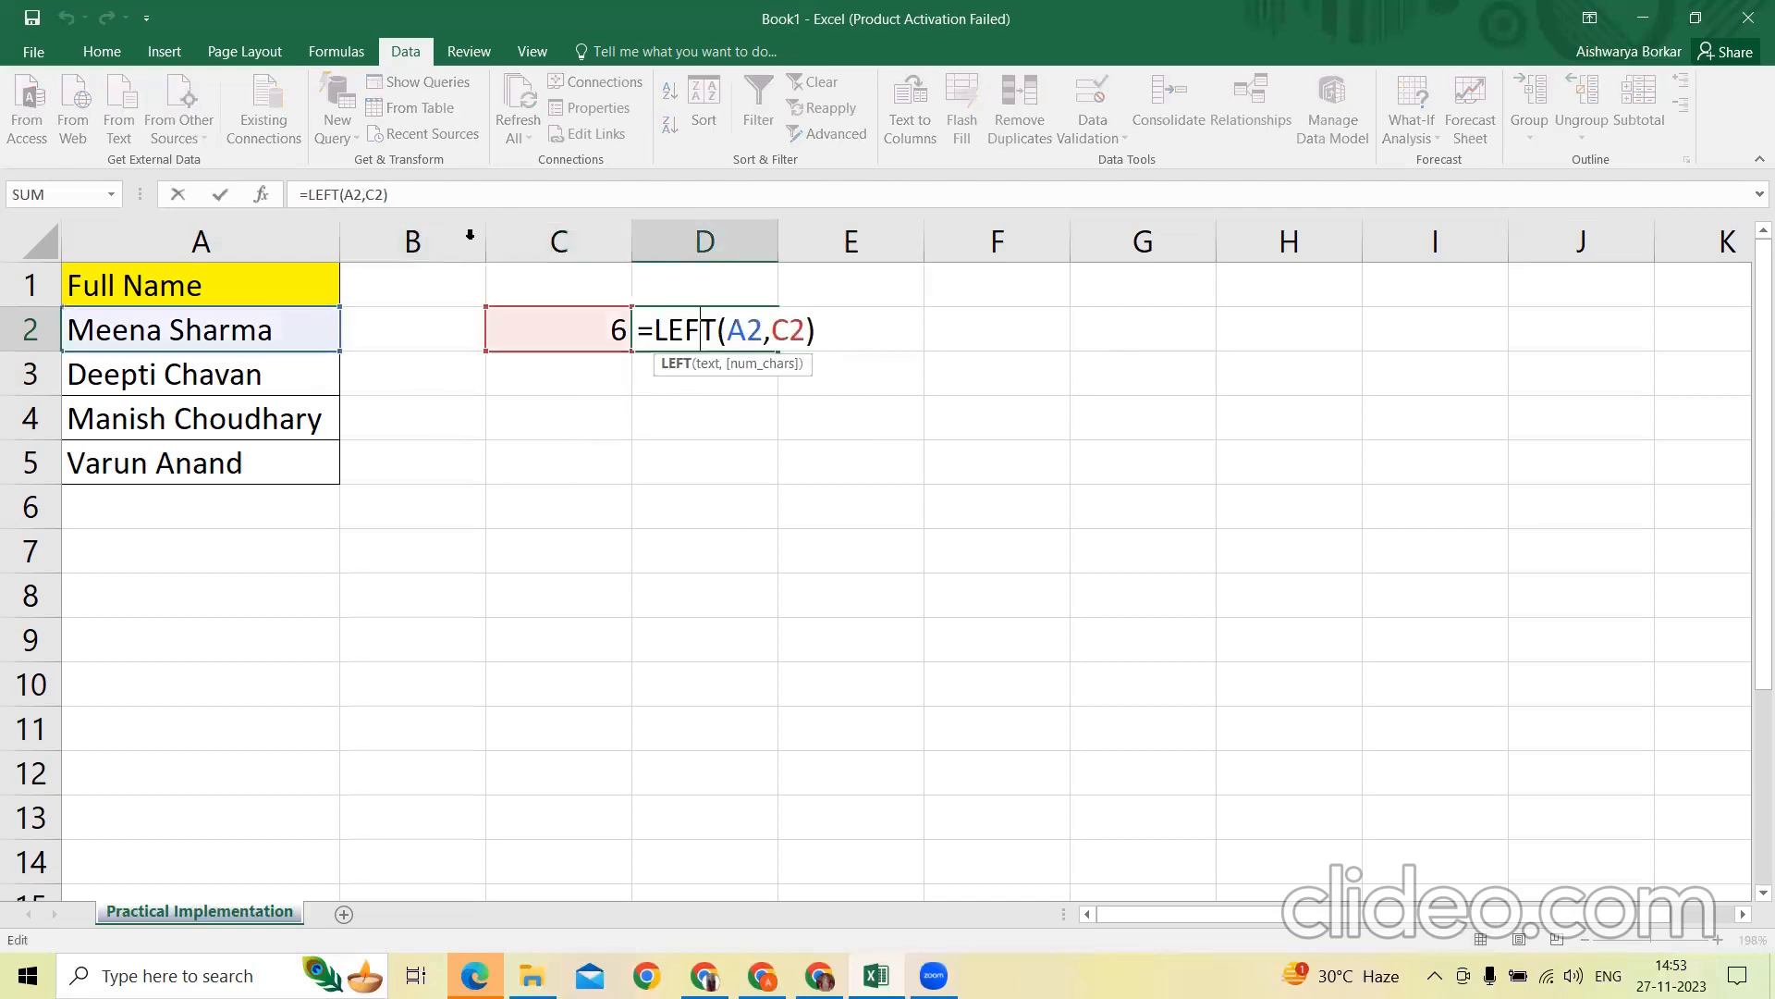
{"action": "key", "text": "ctrl+Return"}
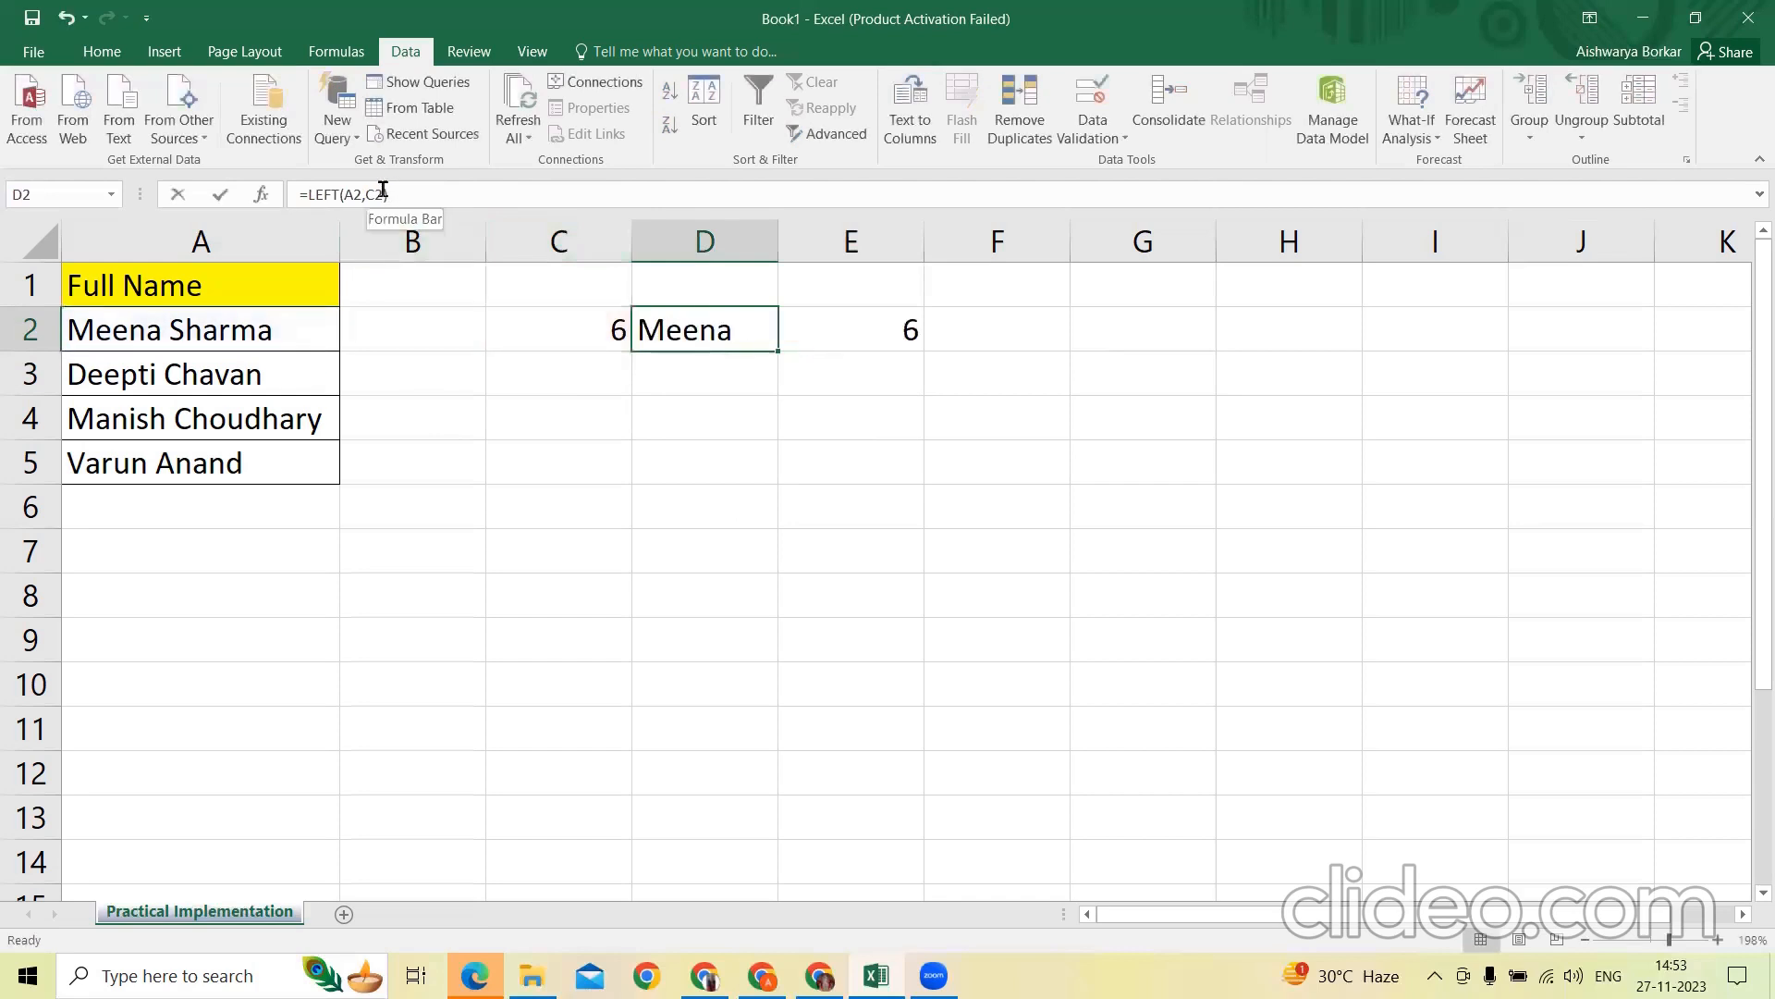
{"action": "double_click", "coordinate": [383, 192]}
{"action": "left_click", "coordinate": [497, 203]}
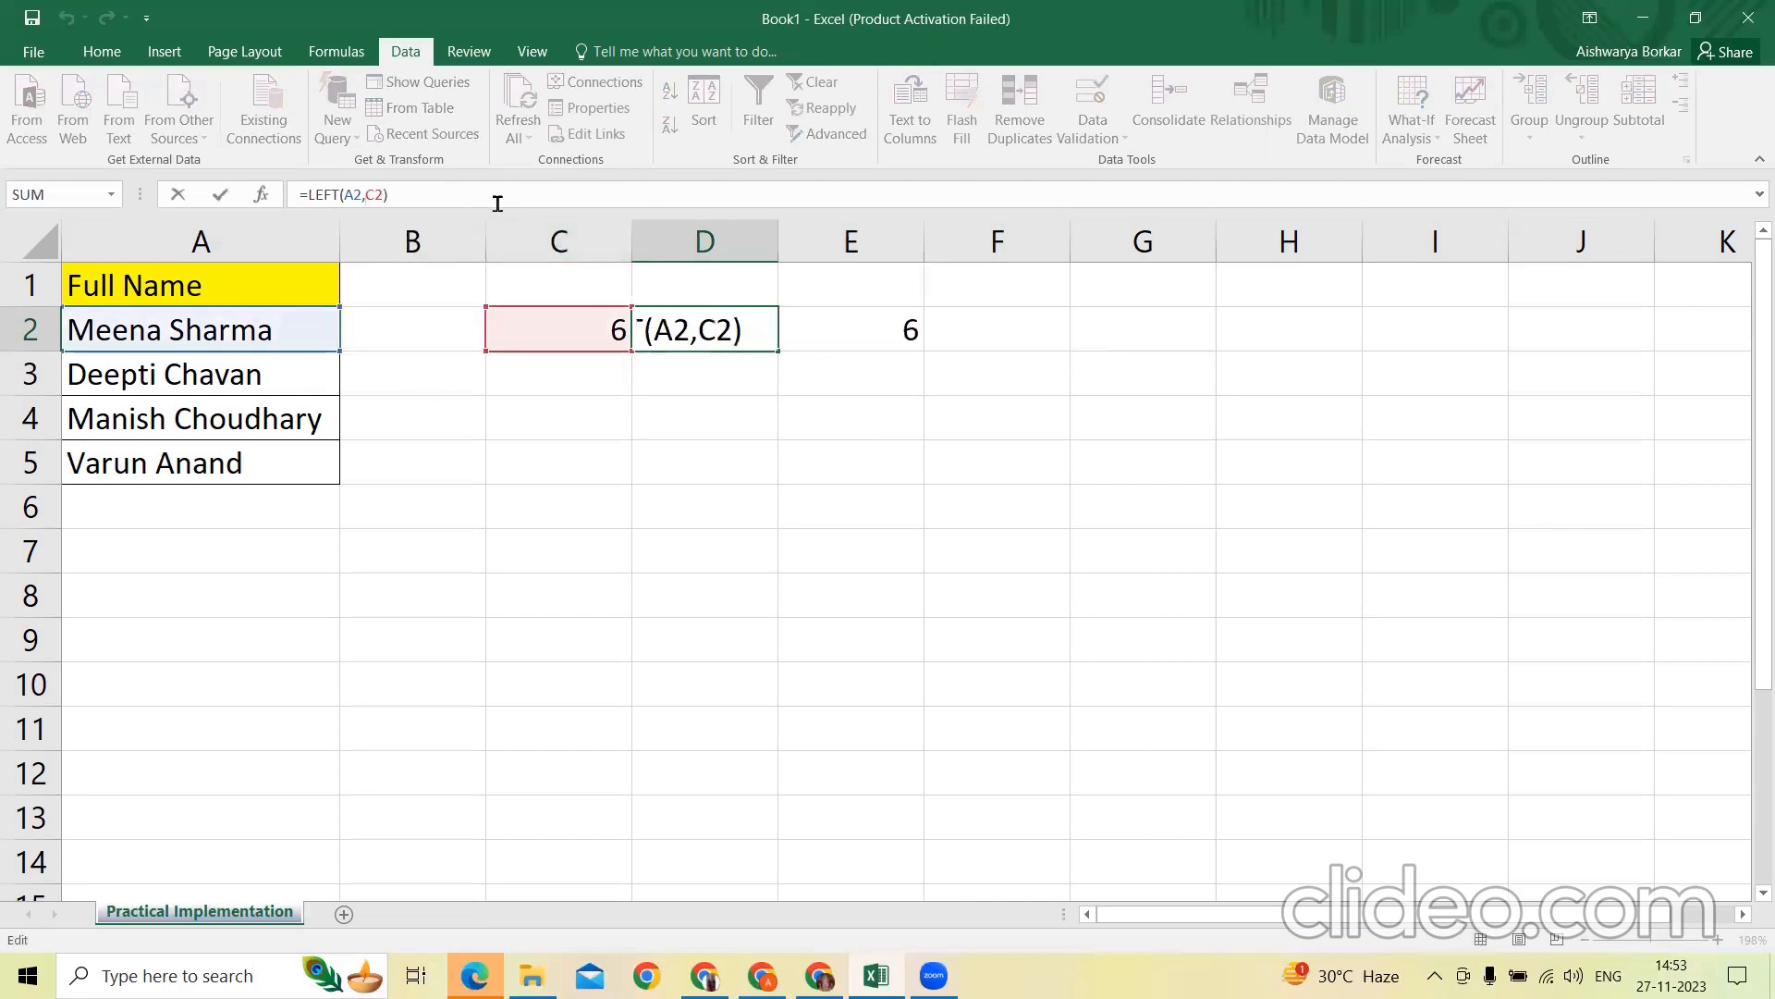
{"action": "left_click", "coordinate": [363, 205]}
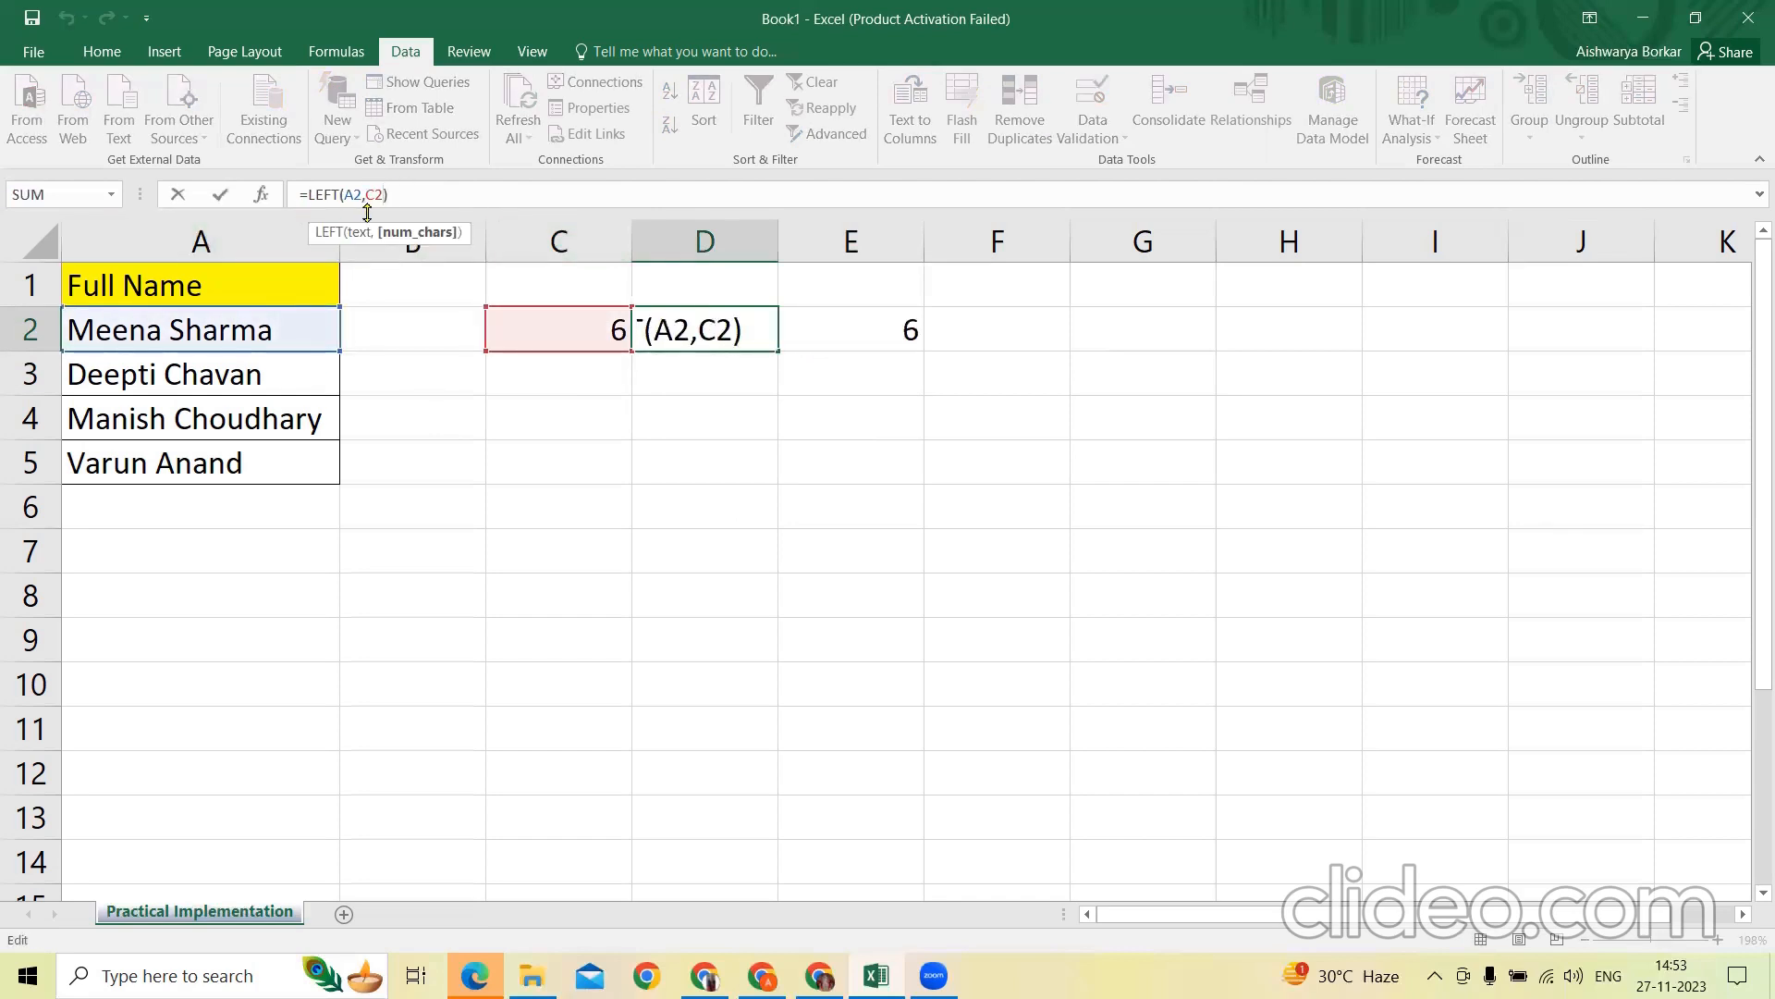
{"action": "type", "text": "-1"}
{"action": "key", "text": "Return"}
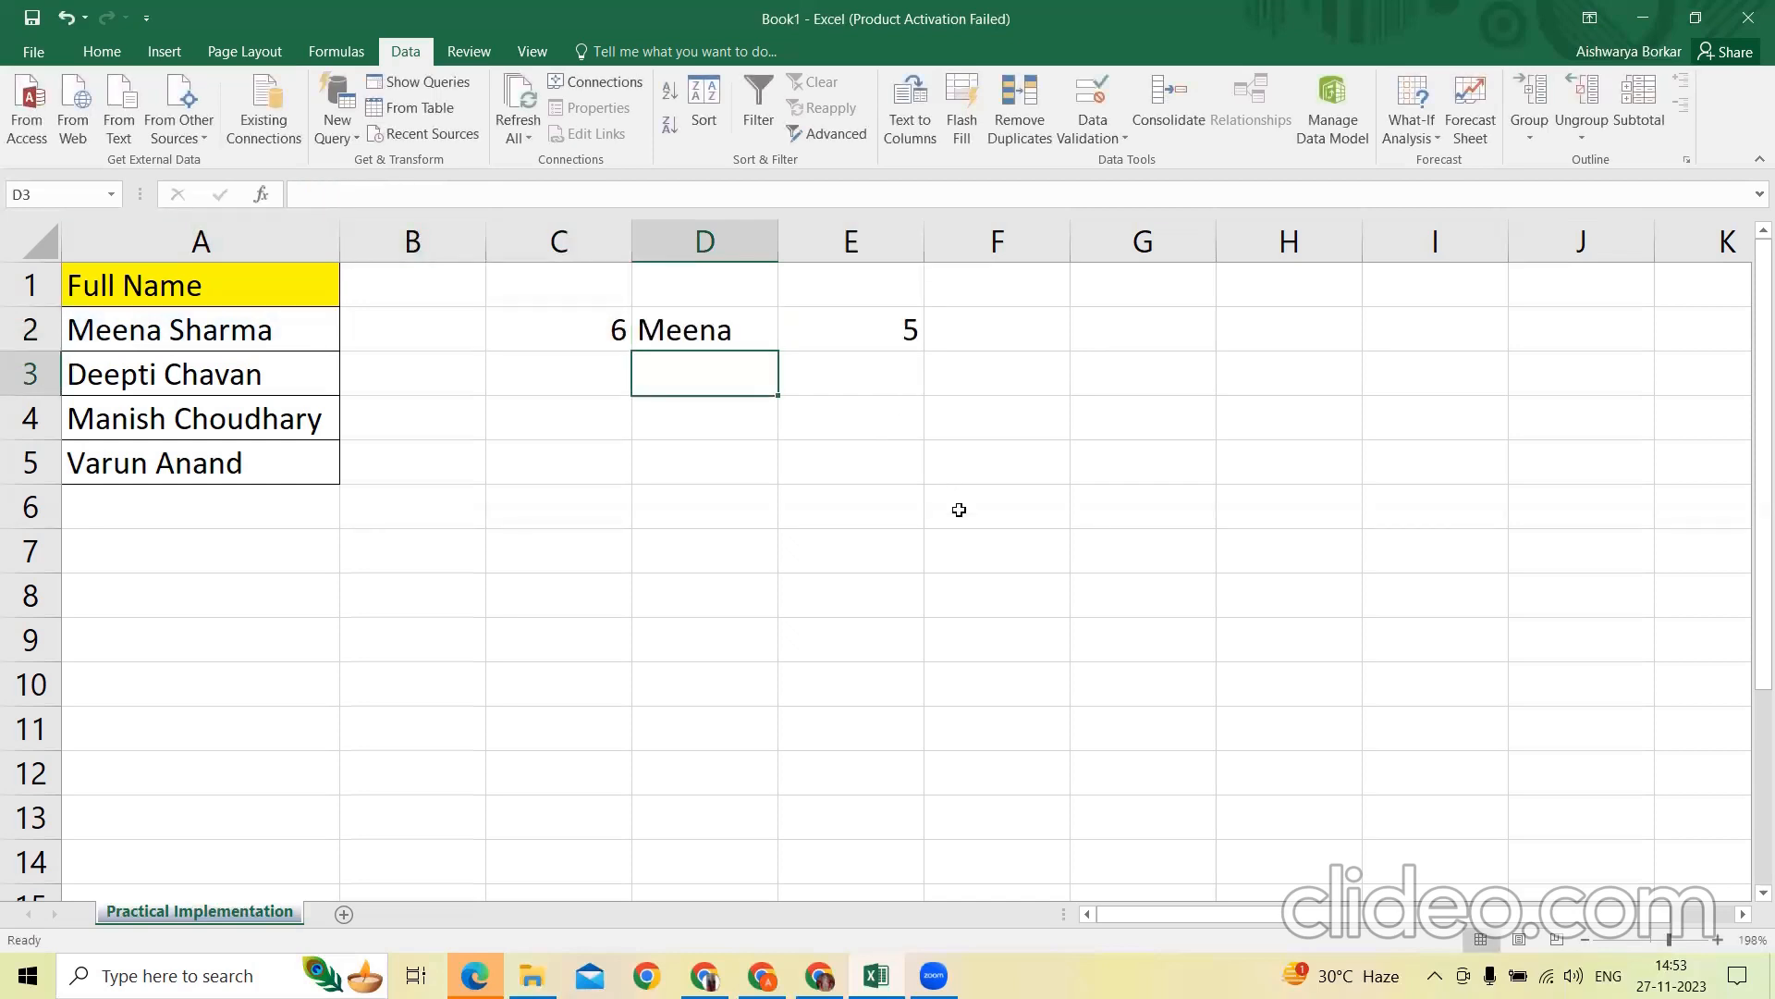
Enter sample text in cell A7 consisting of 24, a hyphen and a first name
{"action": "left_click", "coordinate": [652, 429]}
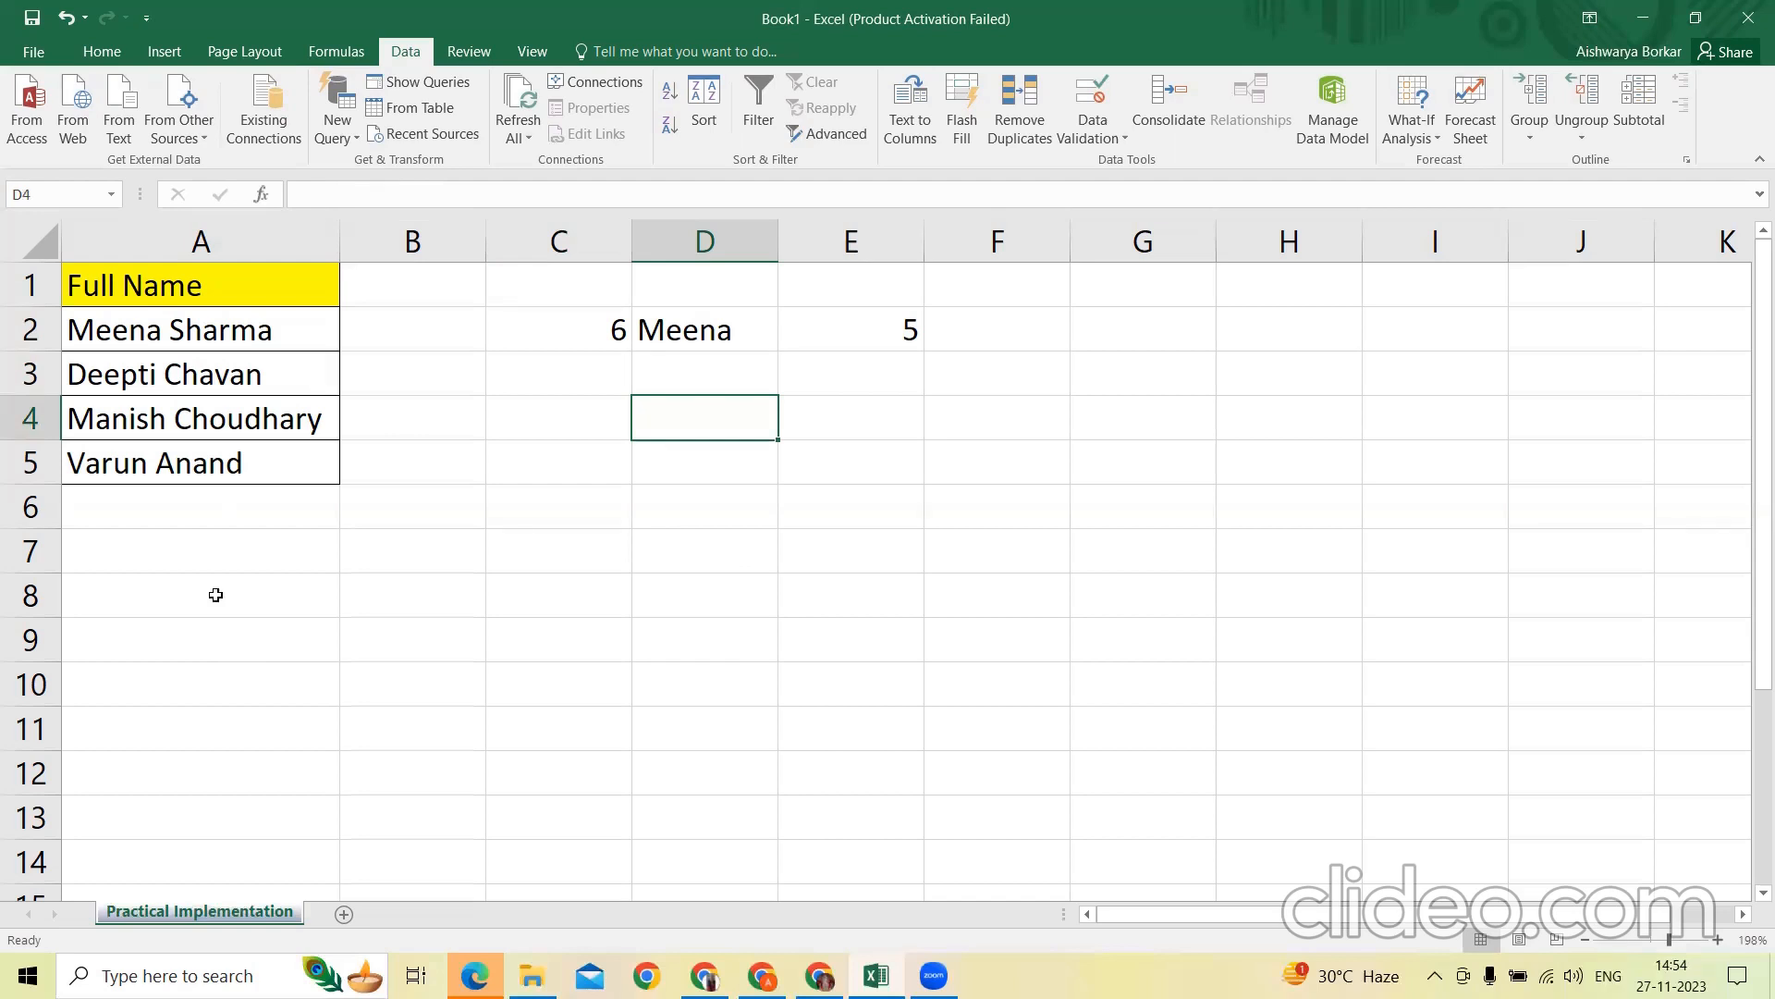
{"action": "left_click", "coordinate": [208, 556]}
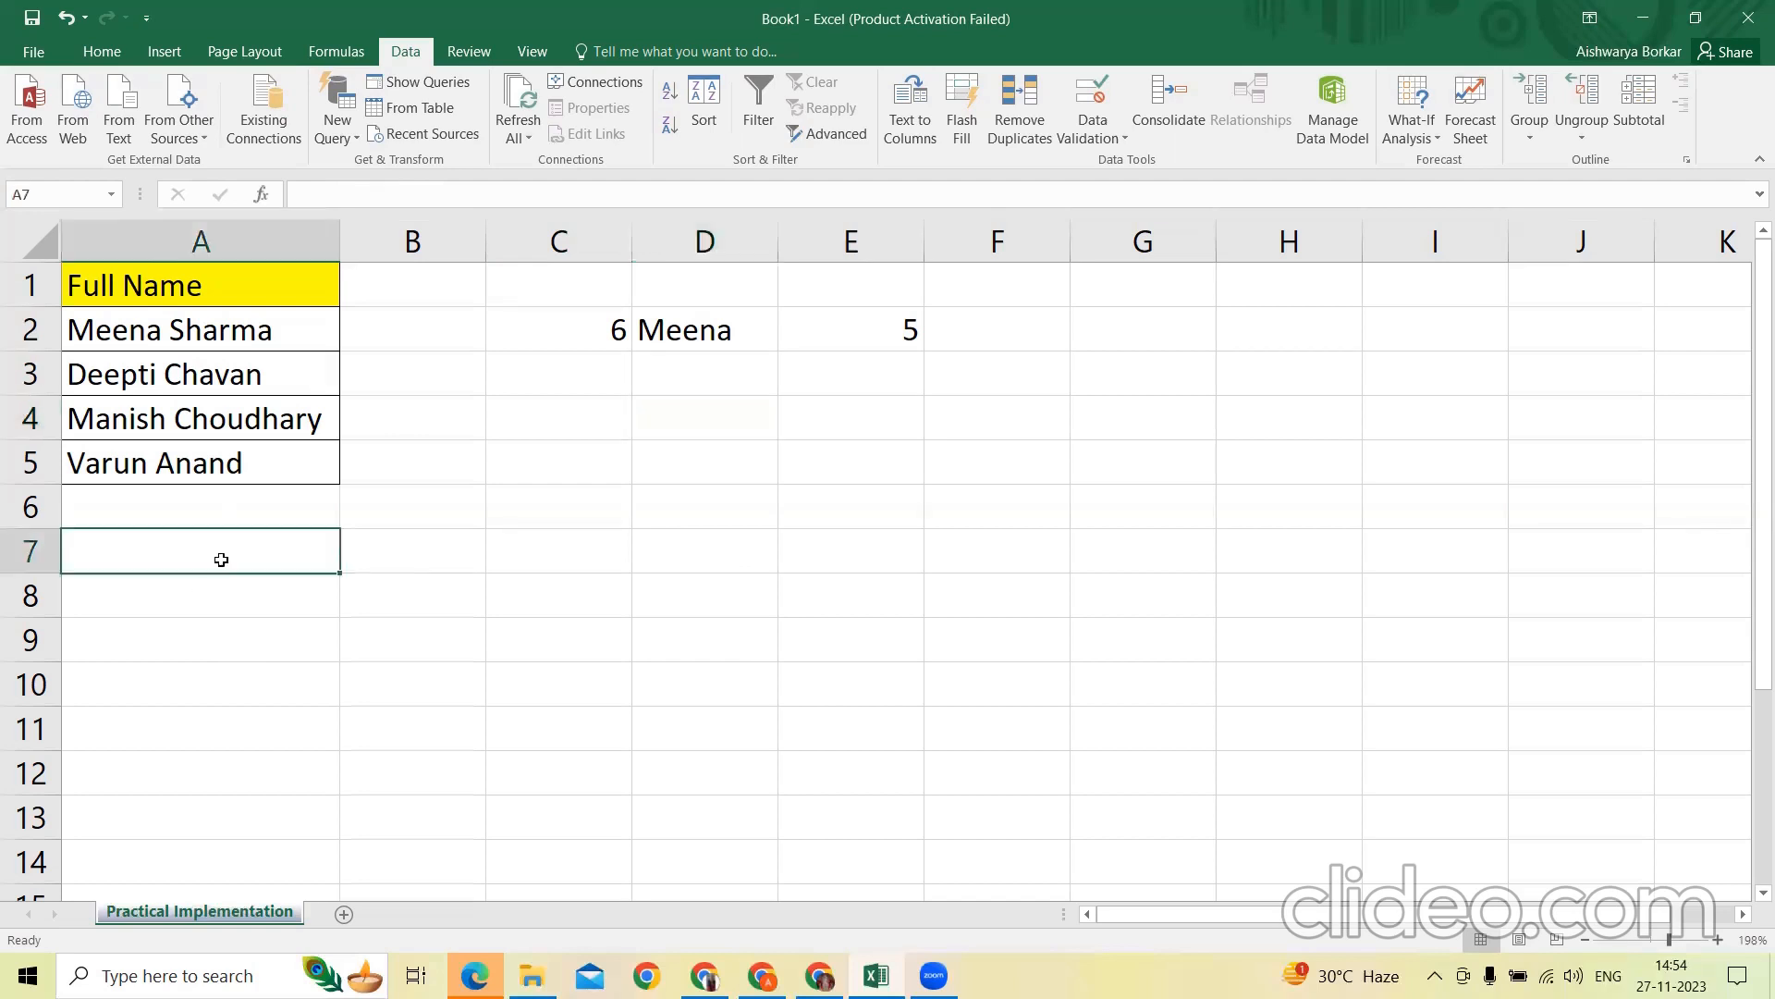
{"action": "type", "text": "2"}
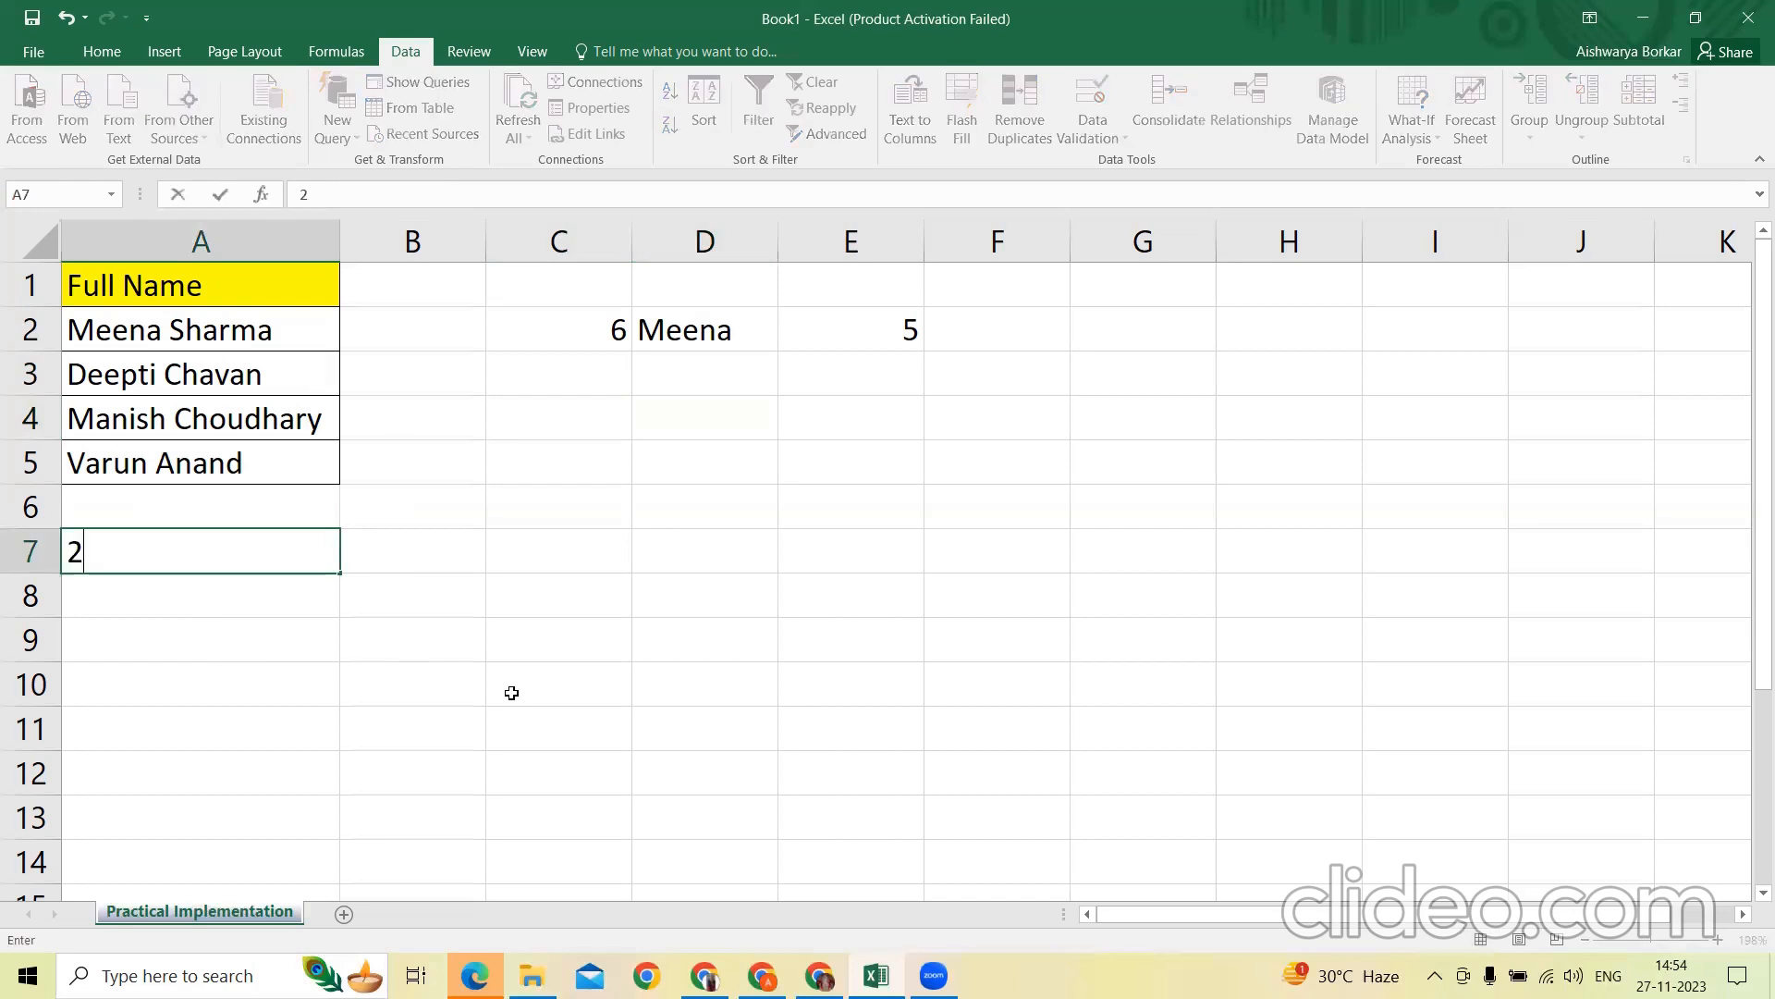
{"action": "type", "text": "4-Aakash"}
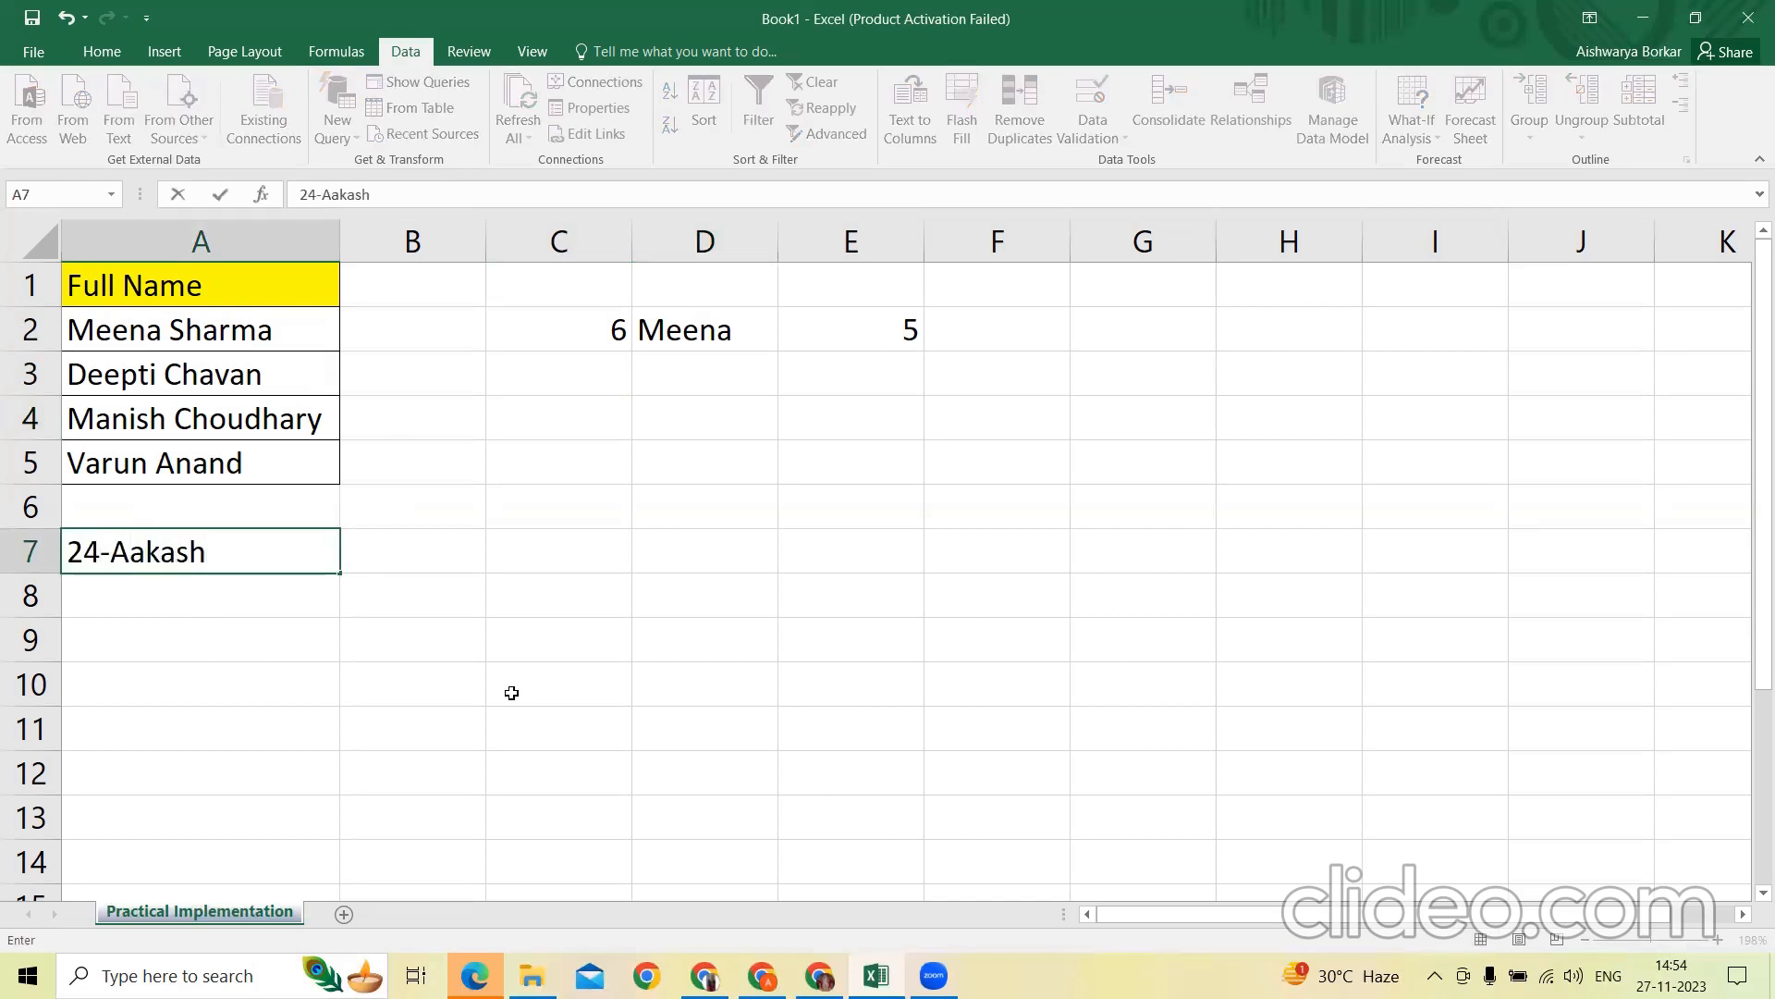
{"action": "key", "text": "Return"}
Enter a SEARCH formula in cell D7 to find the position of the hyphen "-" in the text of A7
{"action": "key", "text": "Up"}
{"action": "key", "text": "Right"}
{"action": "key", "text": "Right"}
{"action": "key", "text": "Right"}
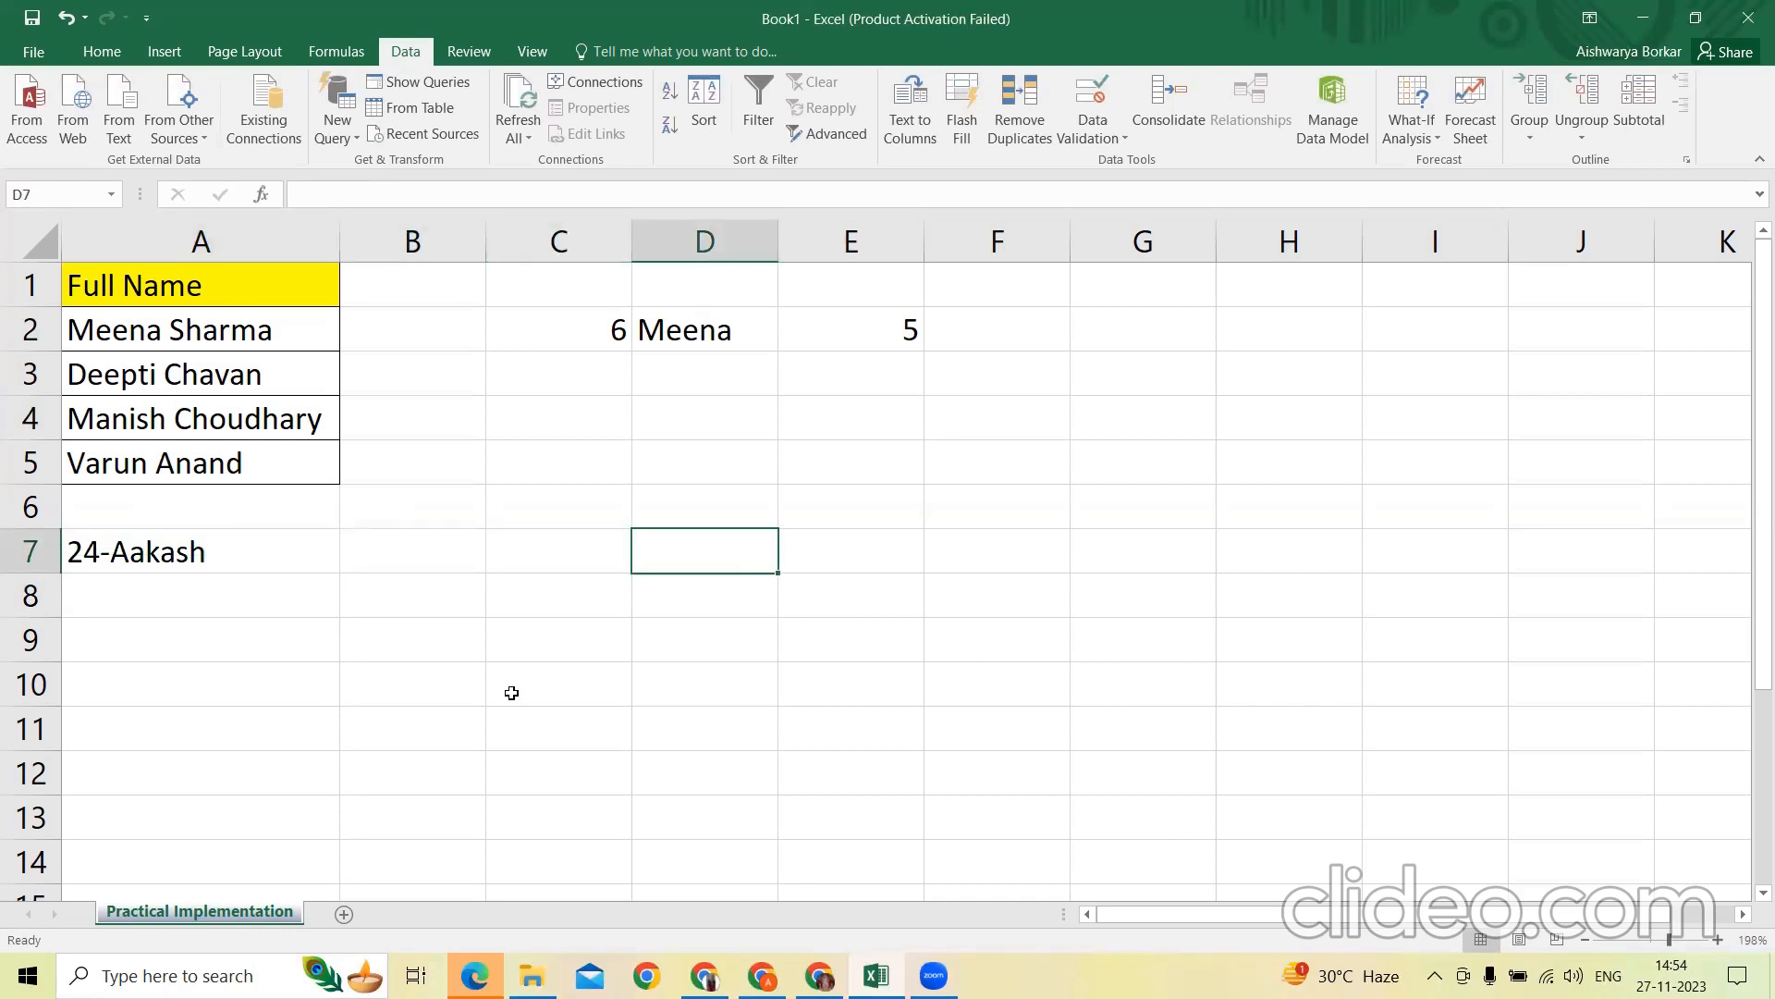
{"action": "type", "text": "=s"}
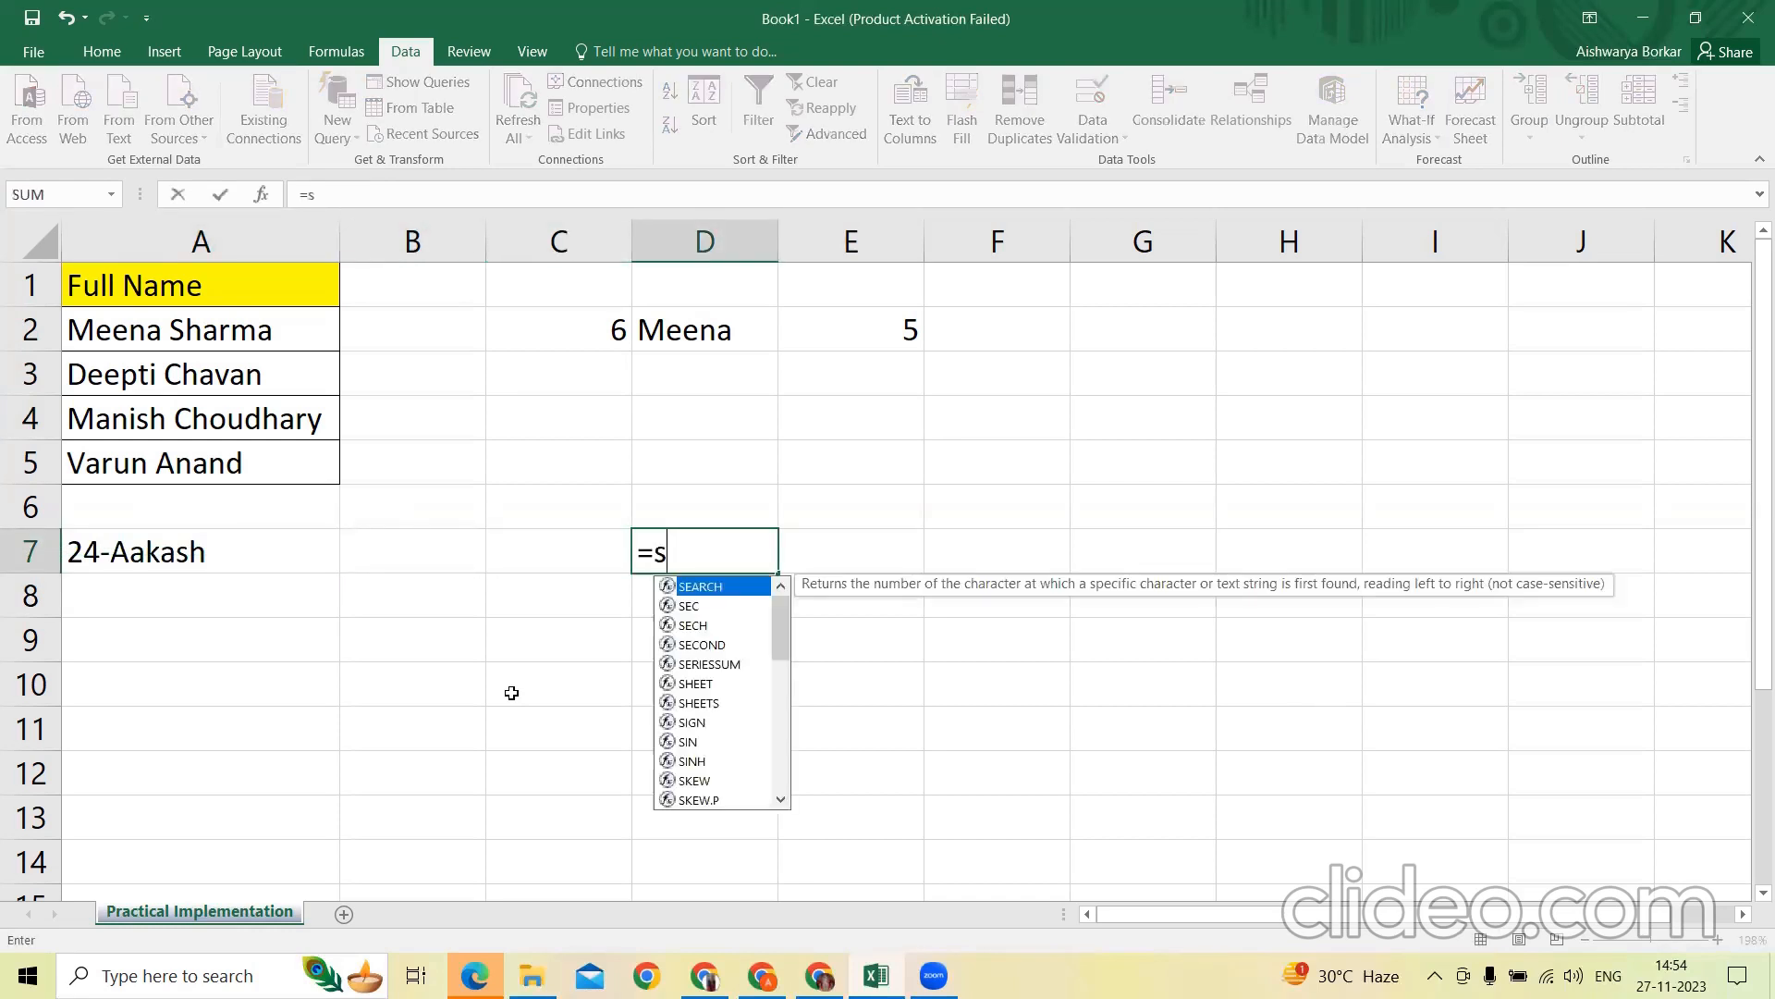
{"action": "type", "text": "earch(\""}
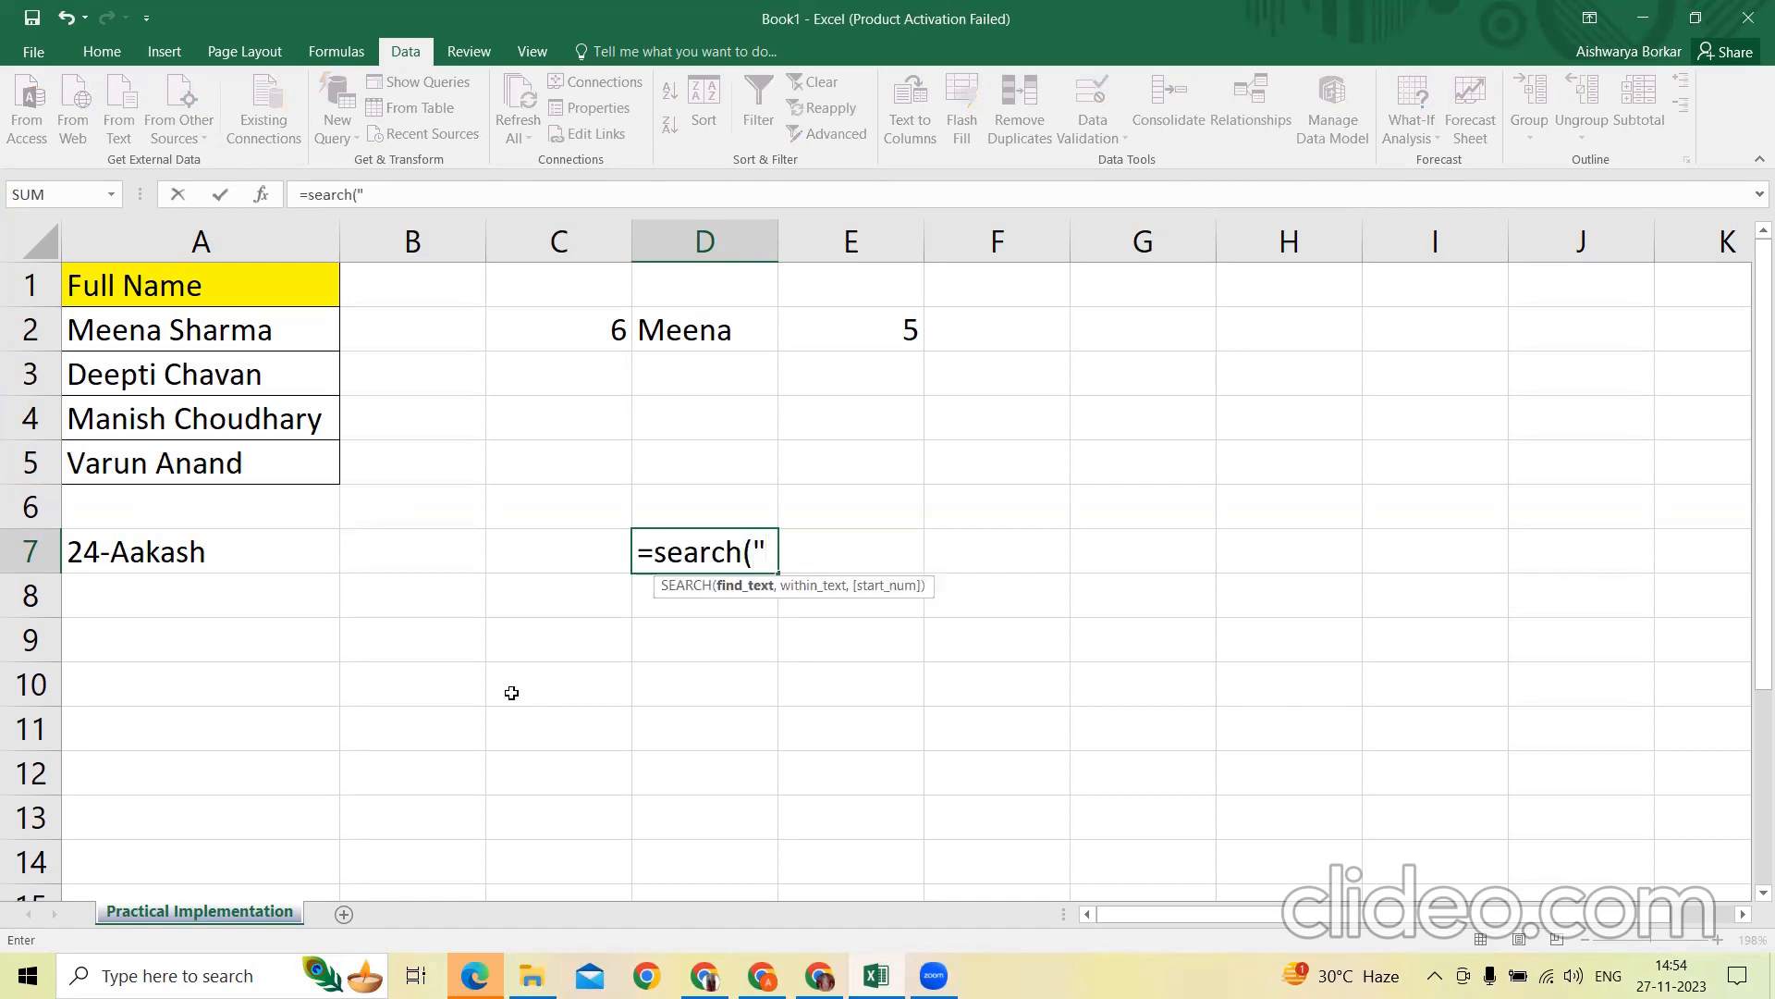
{"action": "type", "text": "-\","}
{"action": "key", "text": "Left"}
{"action": "key", "text": "Left"}
{"action": "key", "text": "Left"}
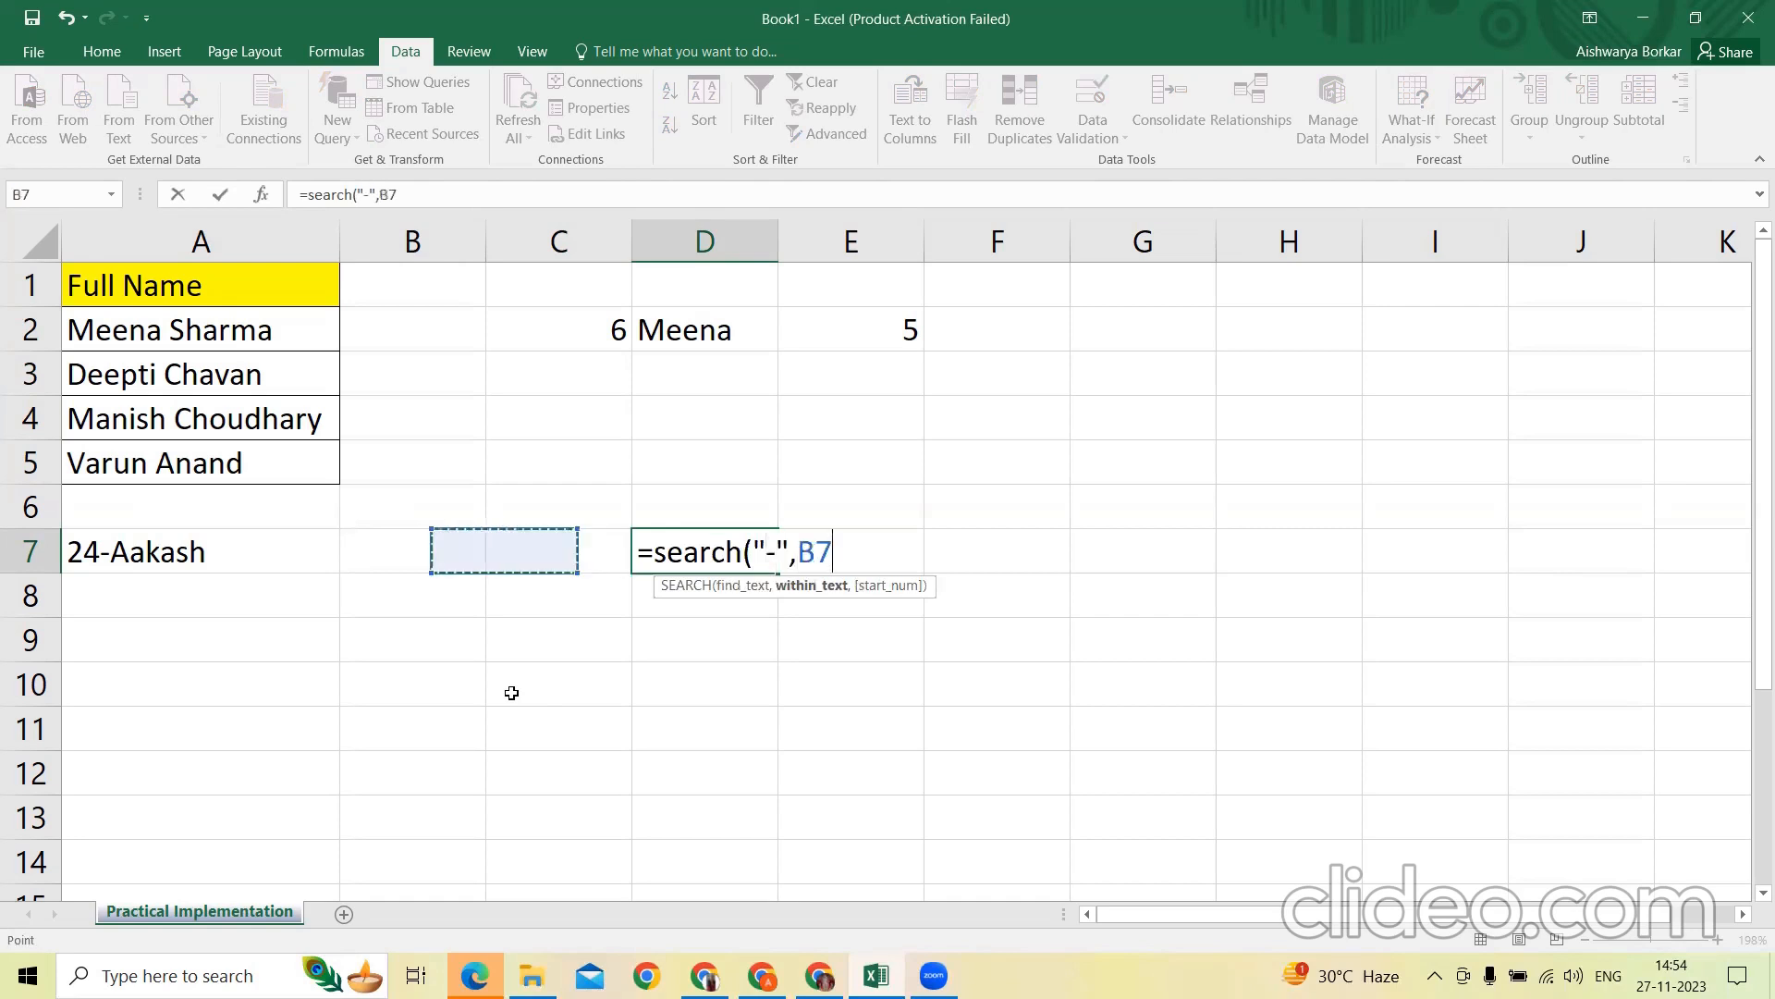
{"action": "type", "text": ")"}
{"action": "key", "text": "Return"}
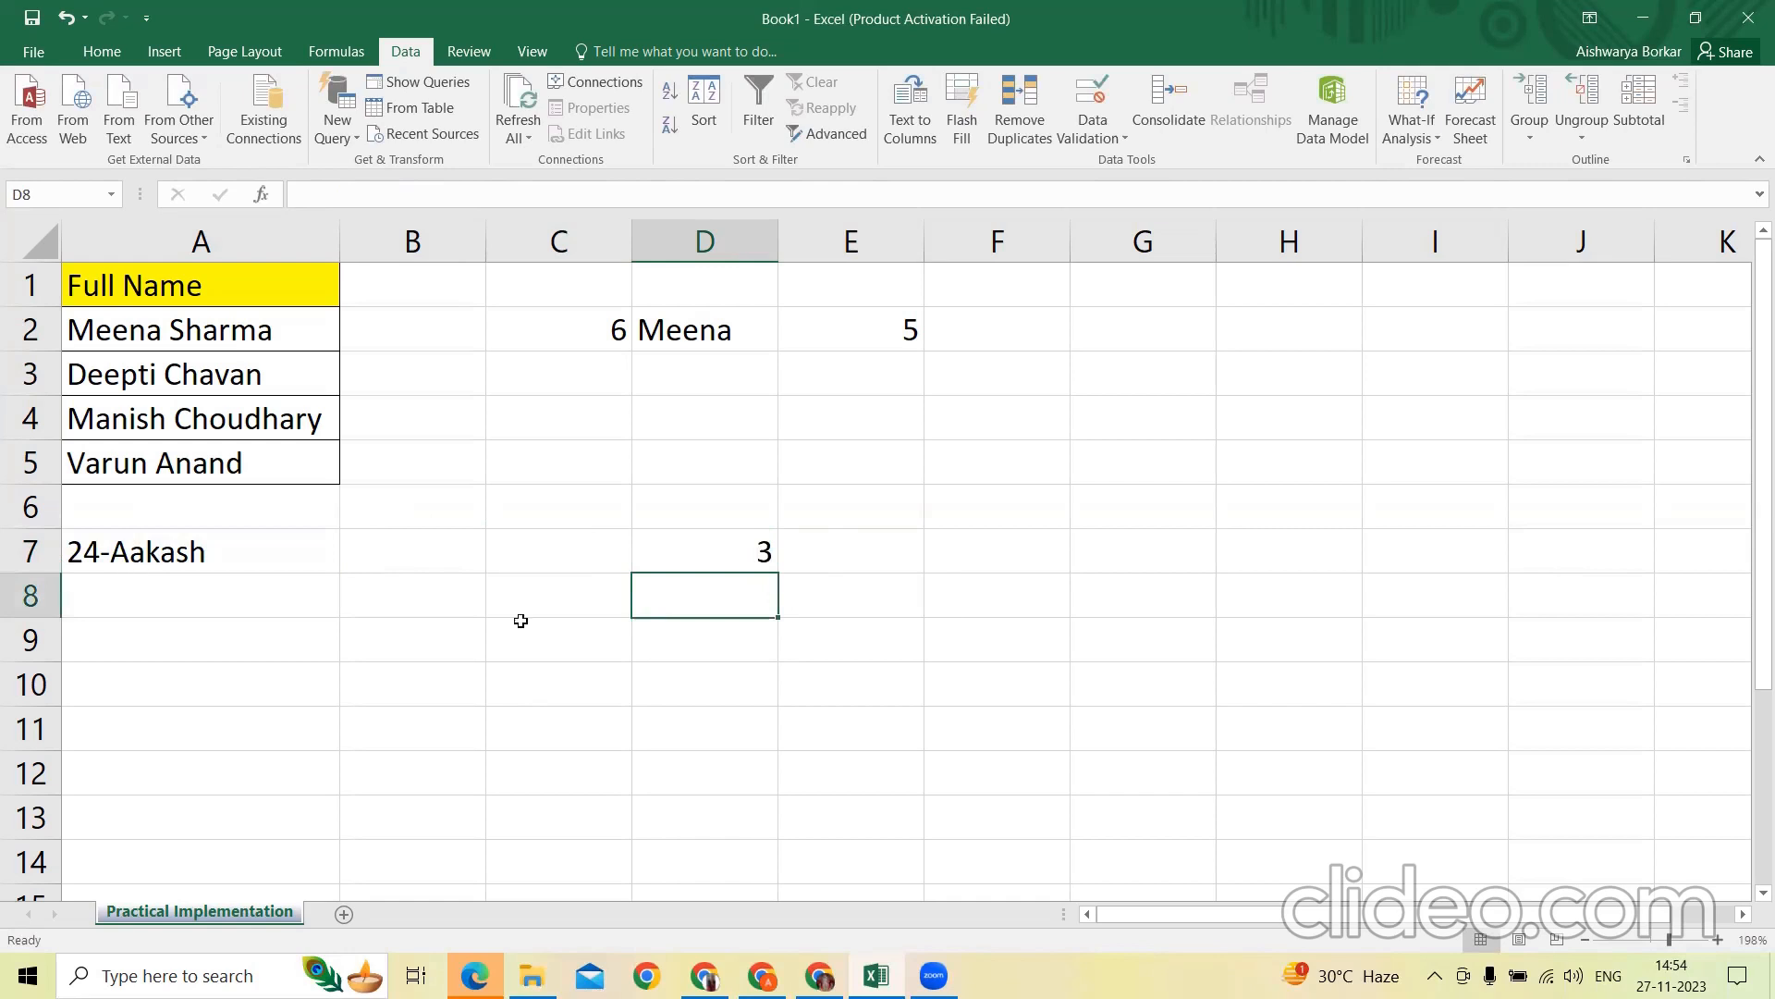
Enter =LEFT(A7,D7) in cell E7 to extract the leading characters up to the hyphen position
{"action": "left_click", "coordinate": [894, 551]}
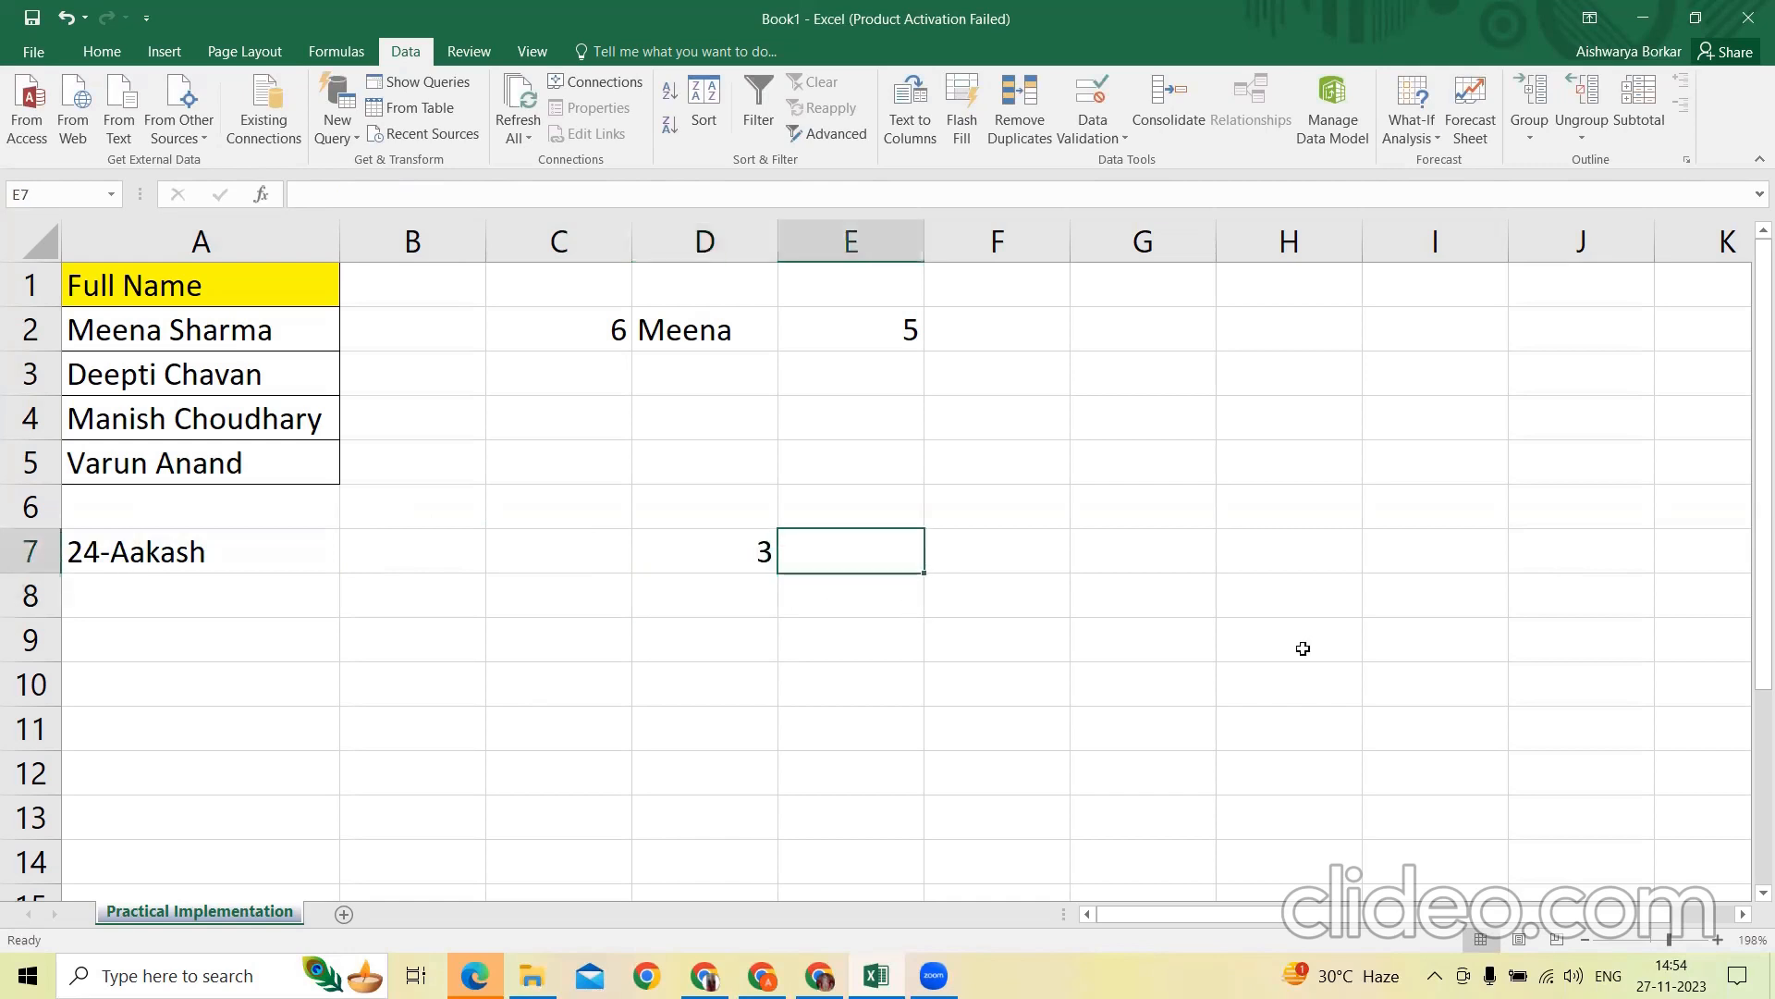
{"action": "type", "text": "=left"}
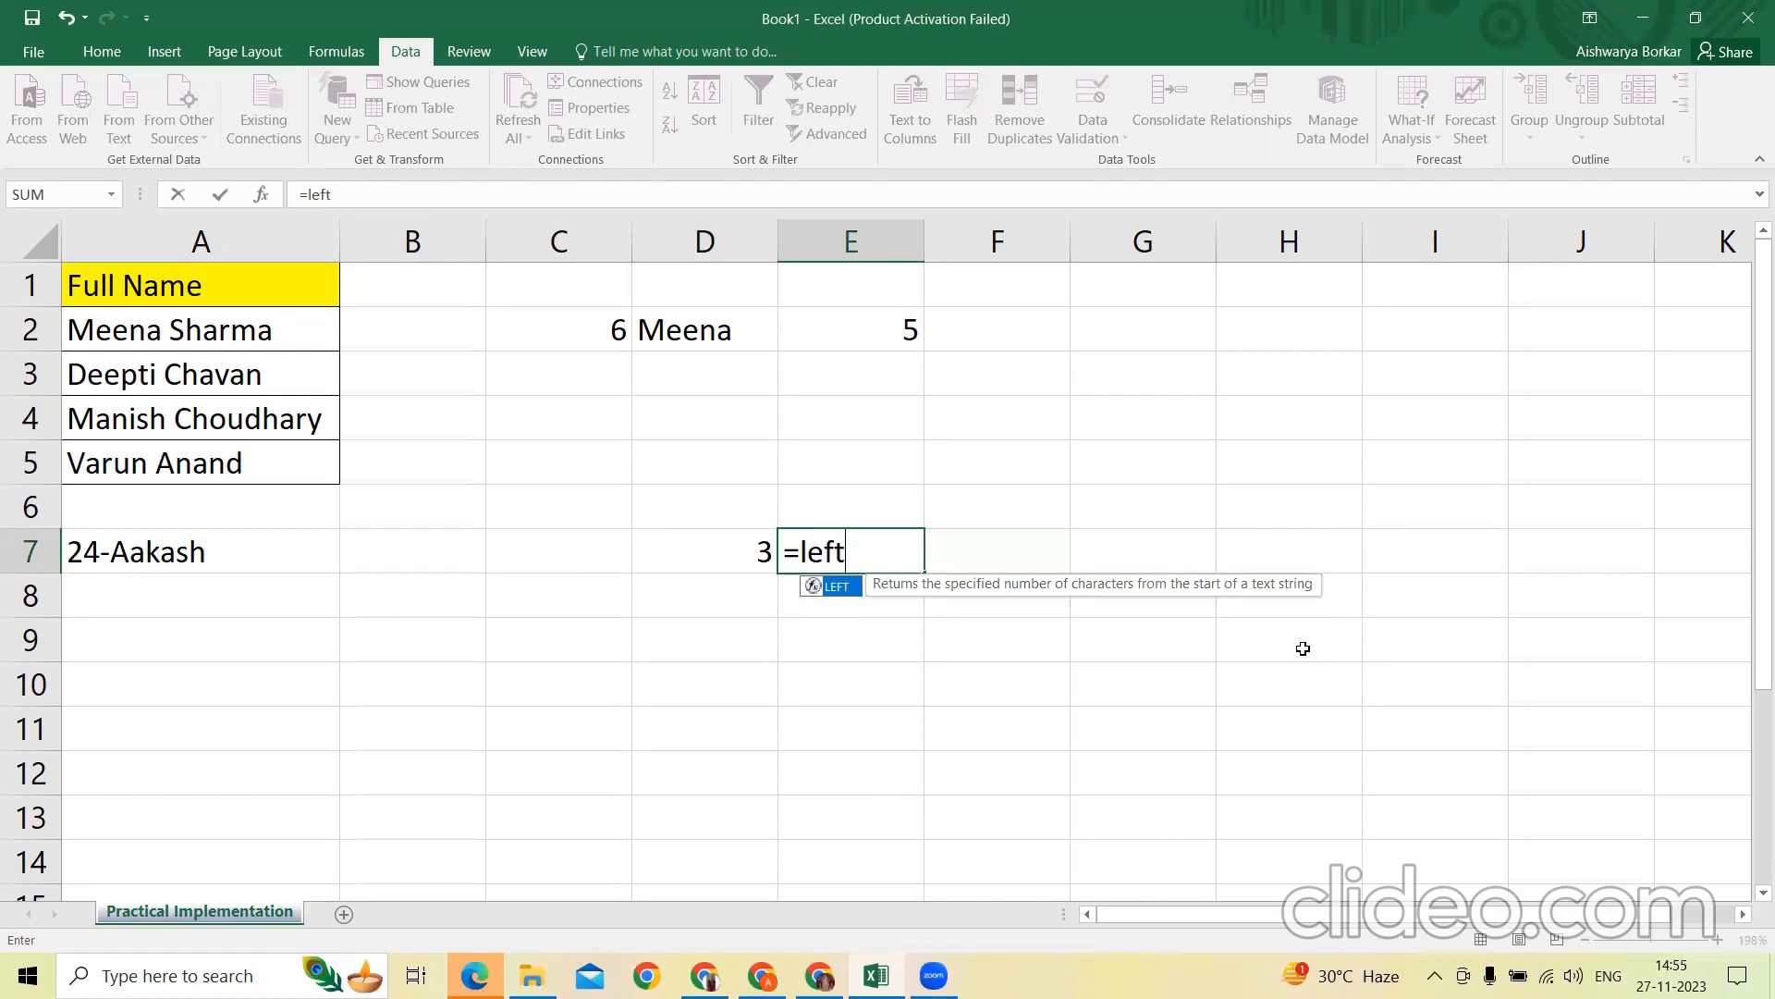
{"action": "type", "text": "("}
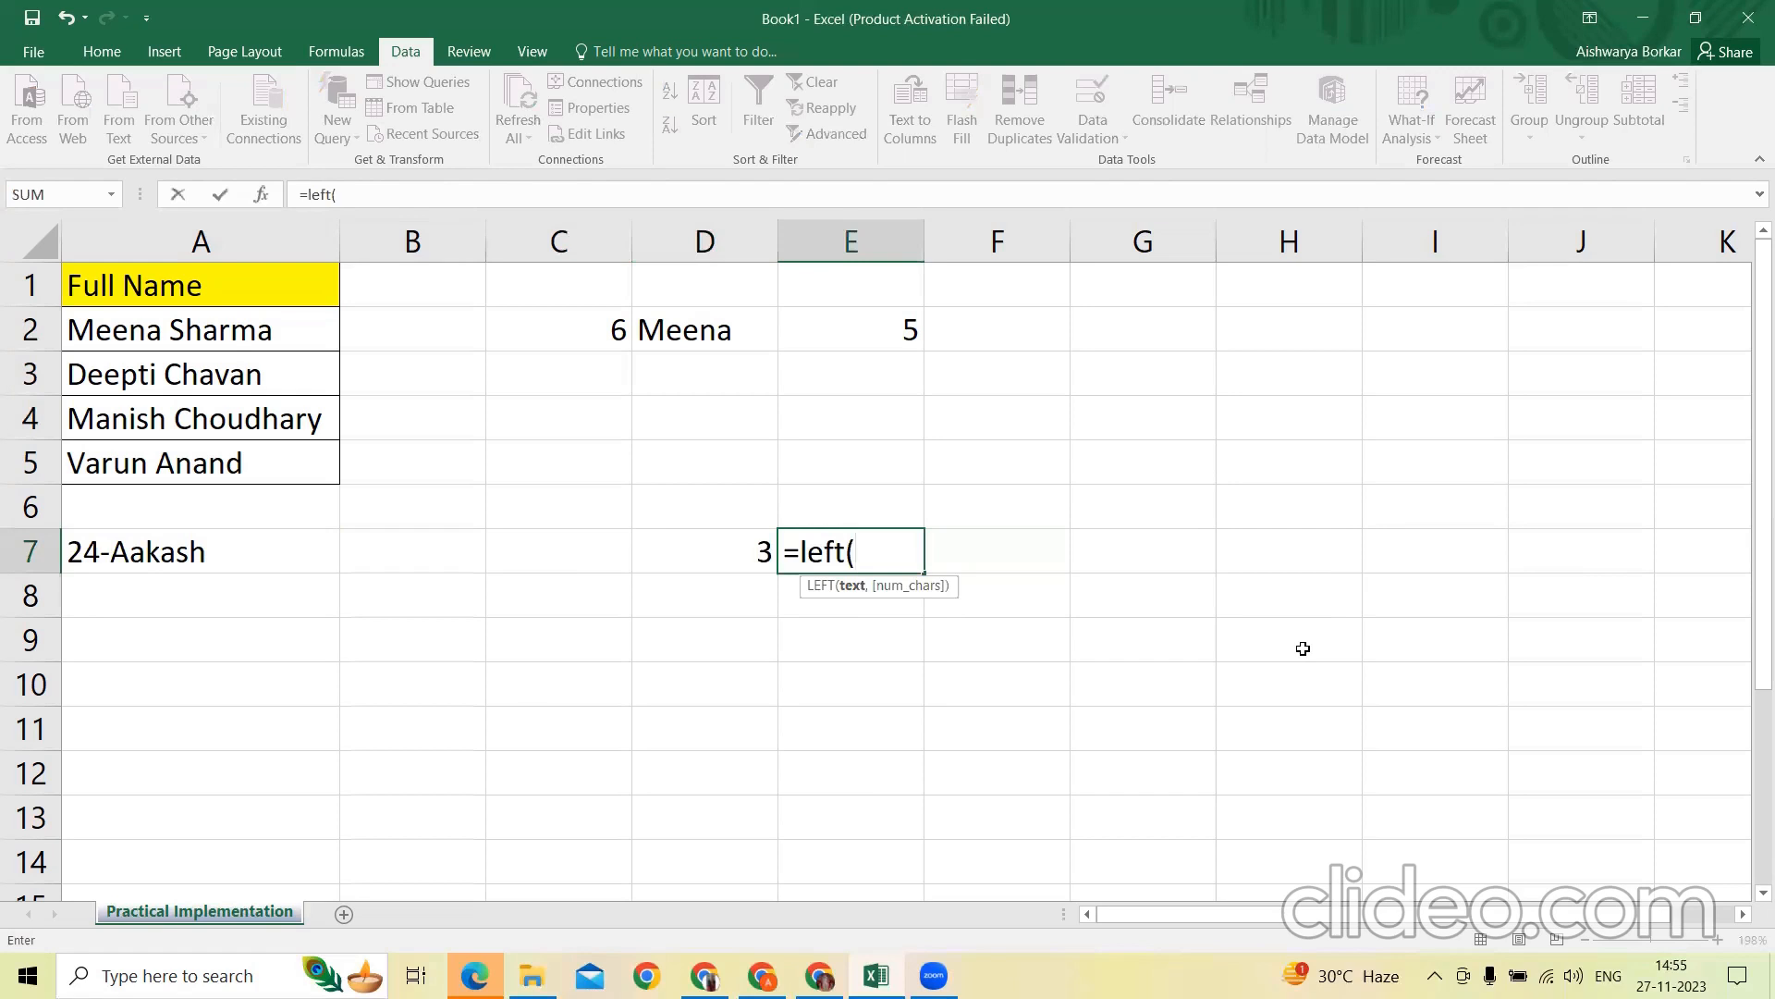
{"action": "key", "text": "Left"}
{"action": "key", "text": "Left"}
{"action": "key", "text": "Left"}
{"action": "key", "text": "Left"}
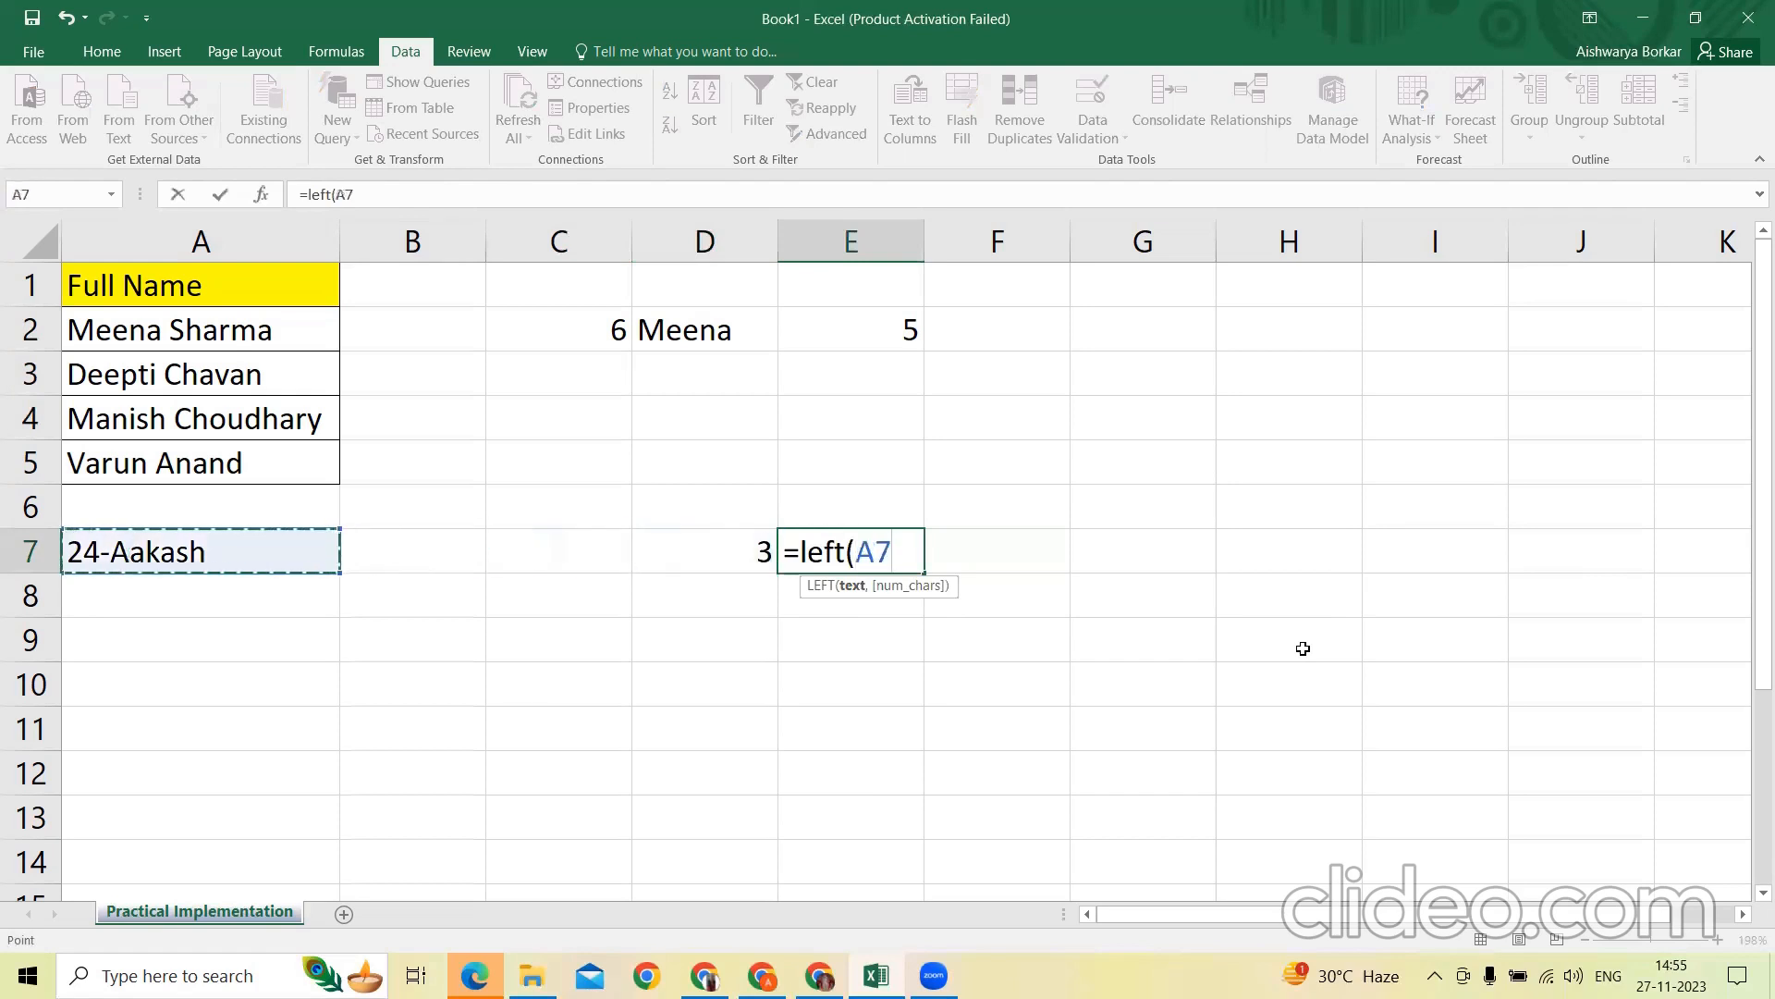
{"action": "type", "text": ","}
{"action": "key", "text": "Left"}
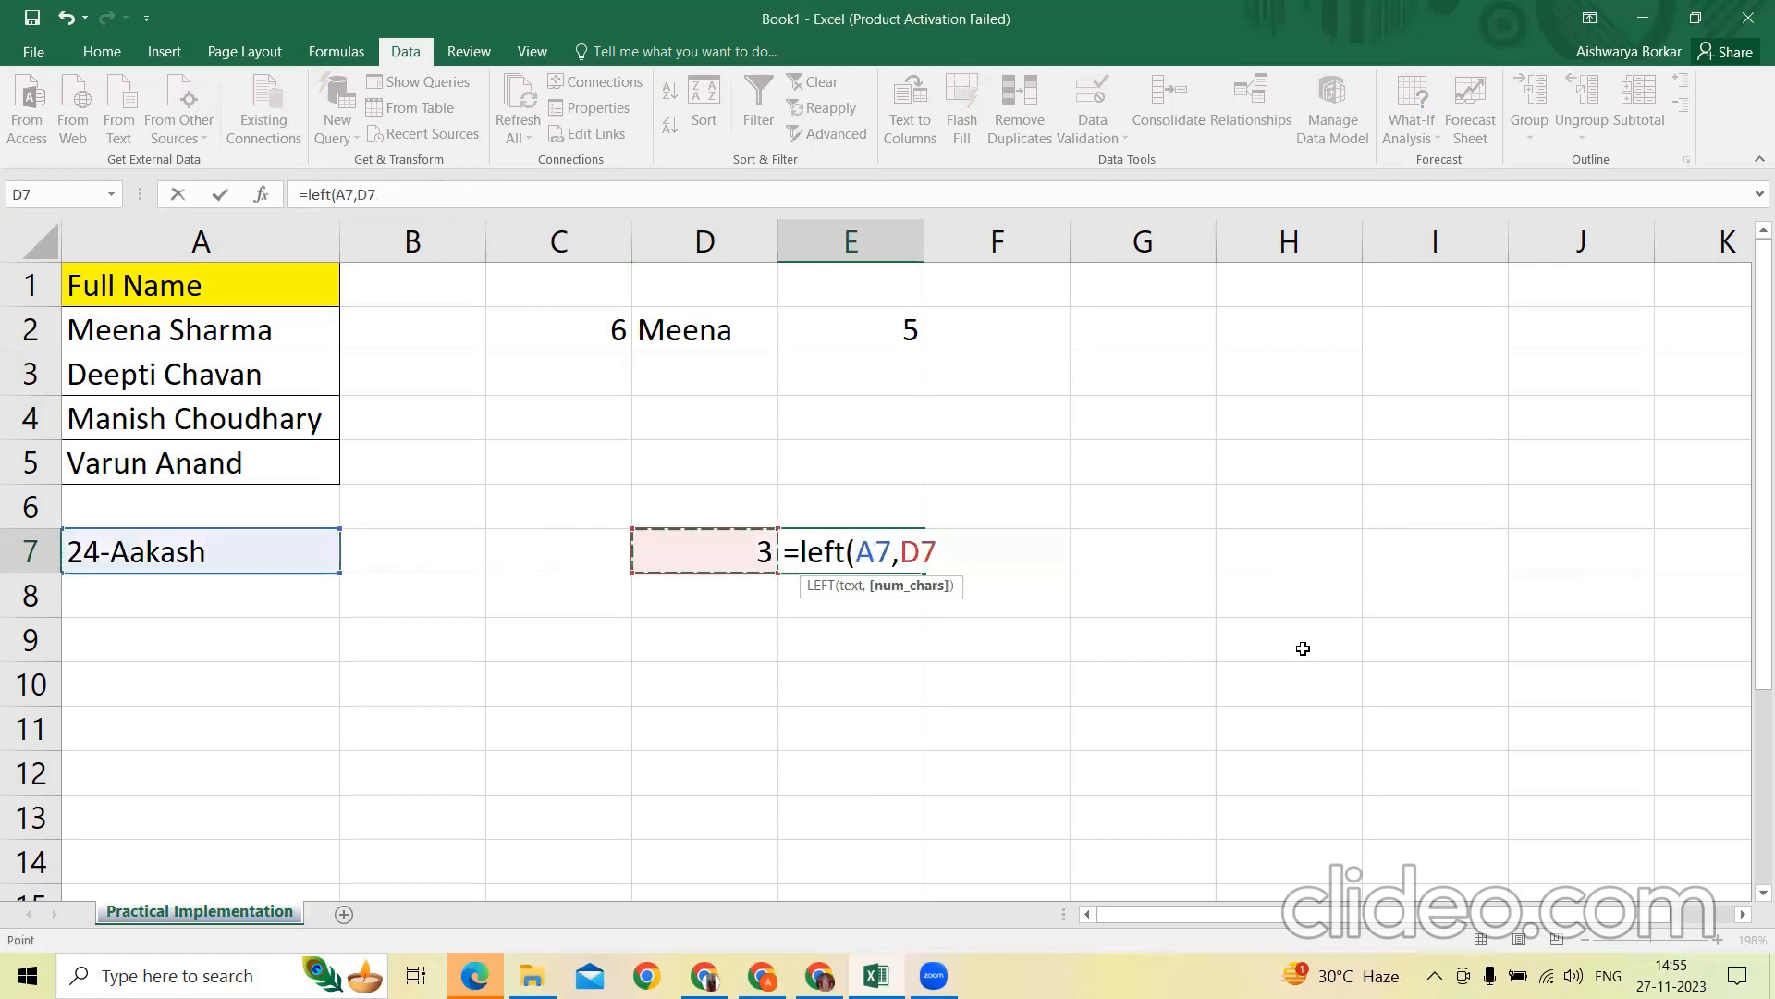
{"action": "type", "text": ")"}
{"action": "key", "text": "Return"}
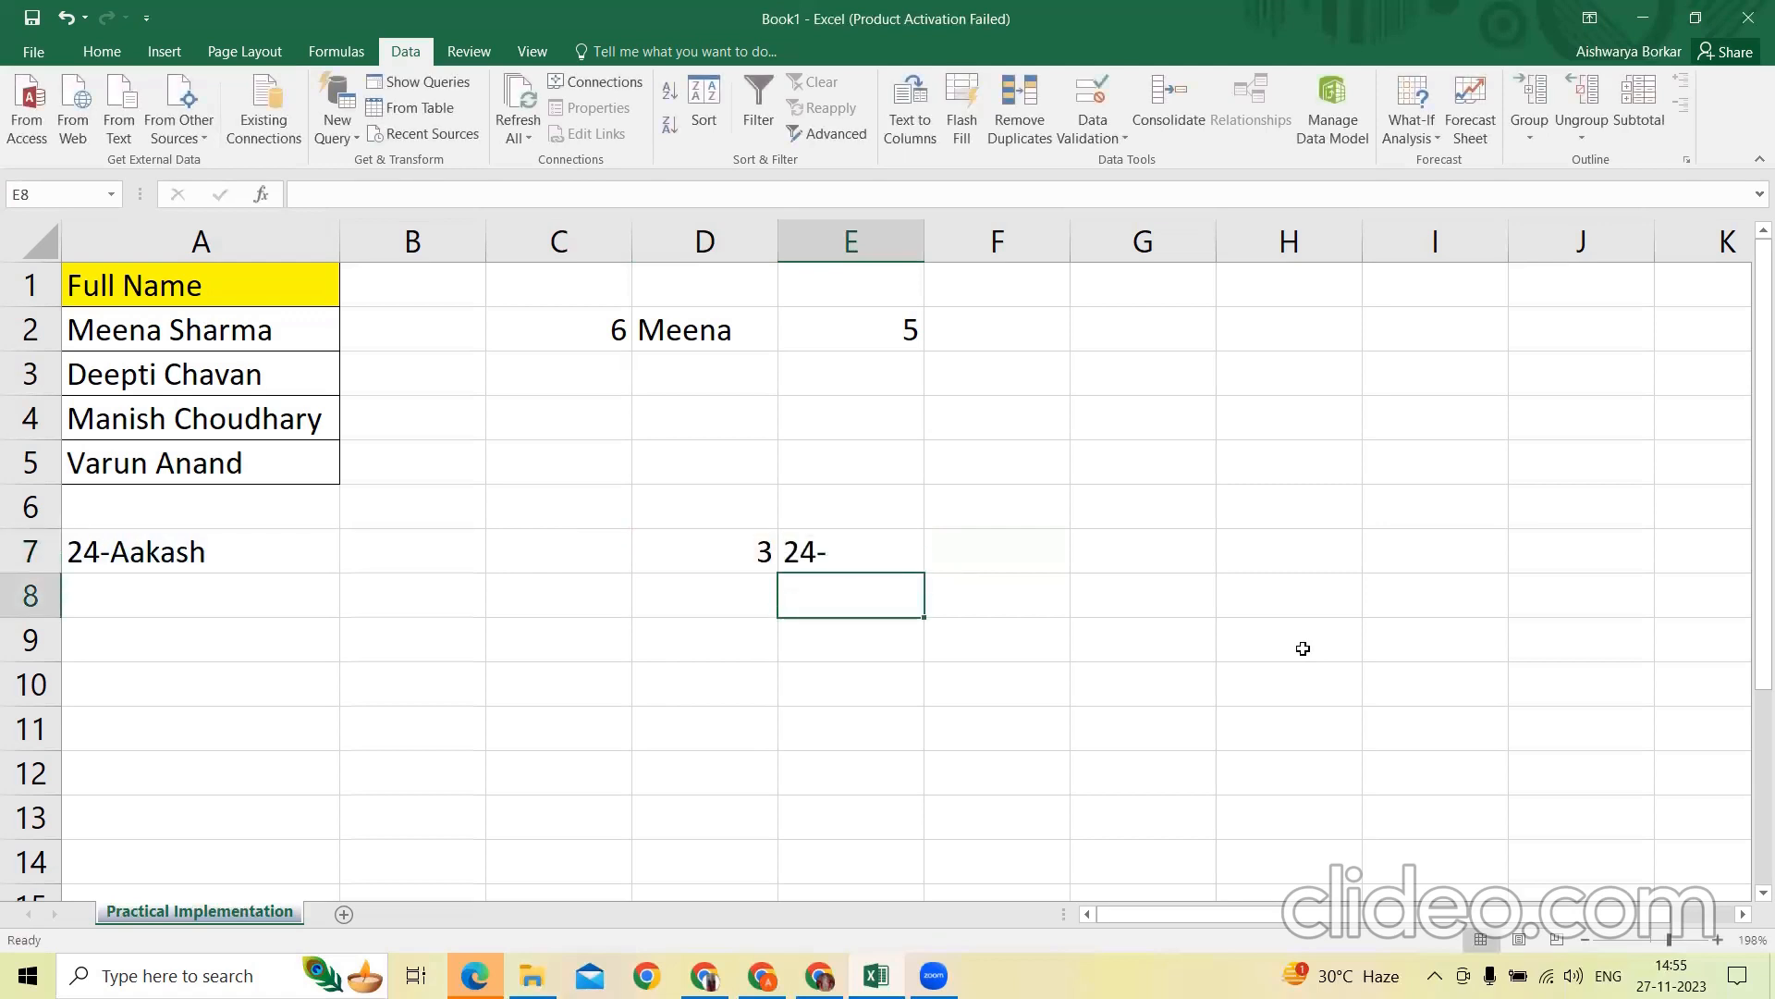
Edit the LEFT formula in E7 to subtract 1 from its D7 character count, excluding the hyphen
{"action": "key", "text": "Up"}
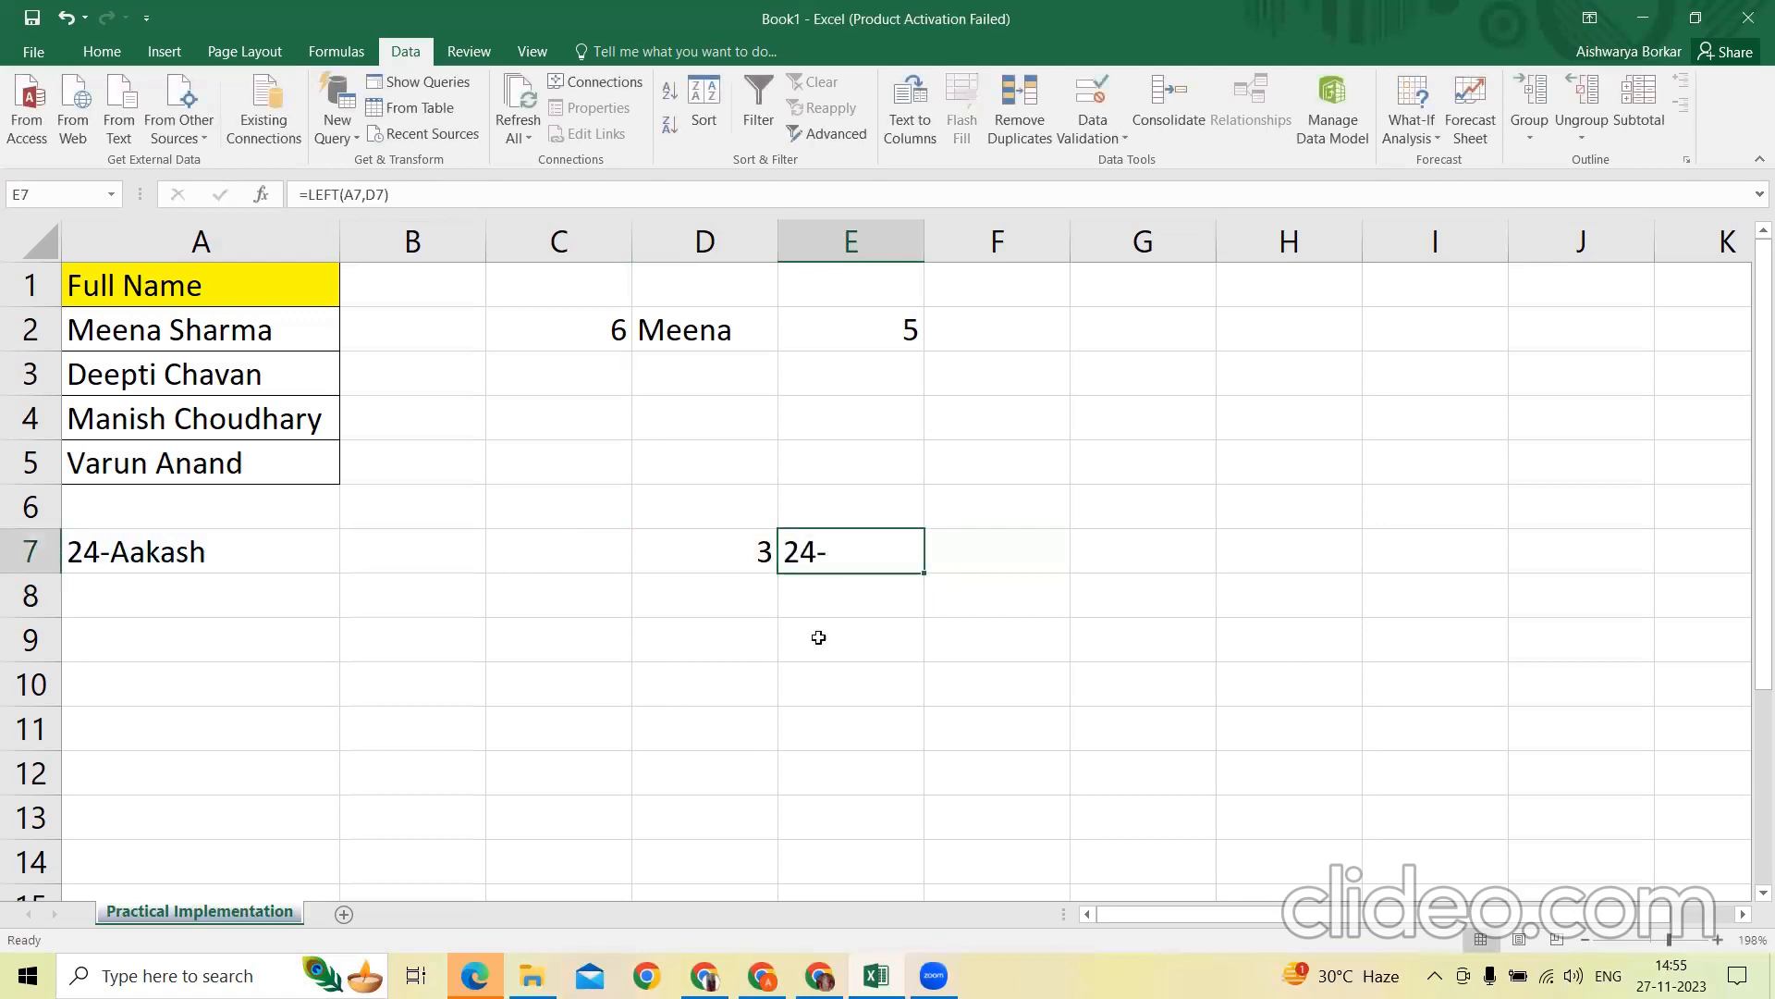
{"action": "left_click", "coordinate": [384, 194]}
{"action": "type", "text": "-1"}
{"action": "key", "text": "Return"}
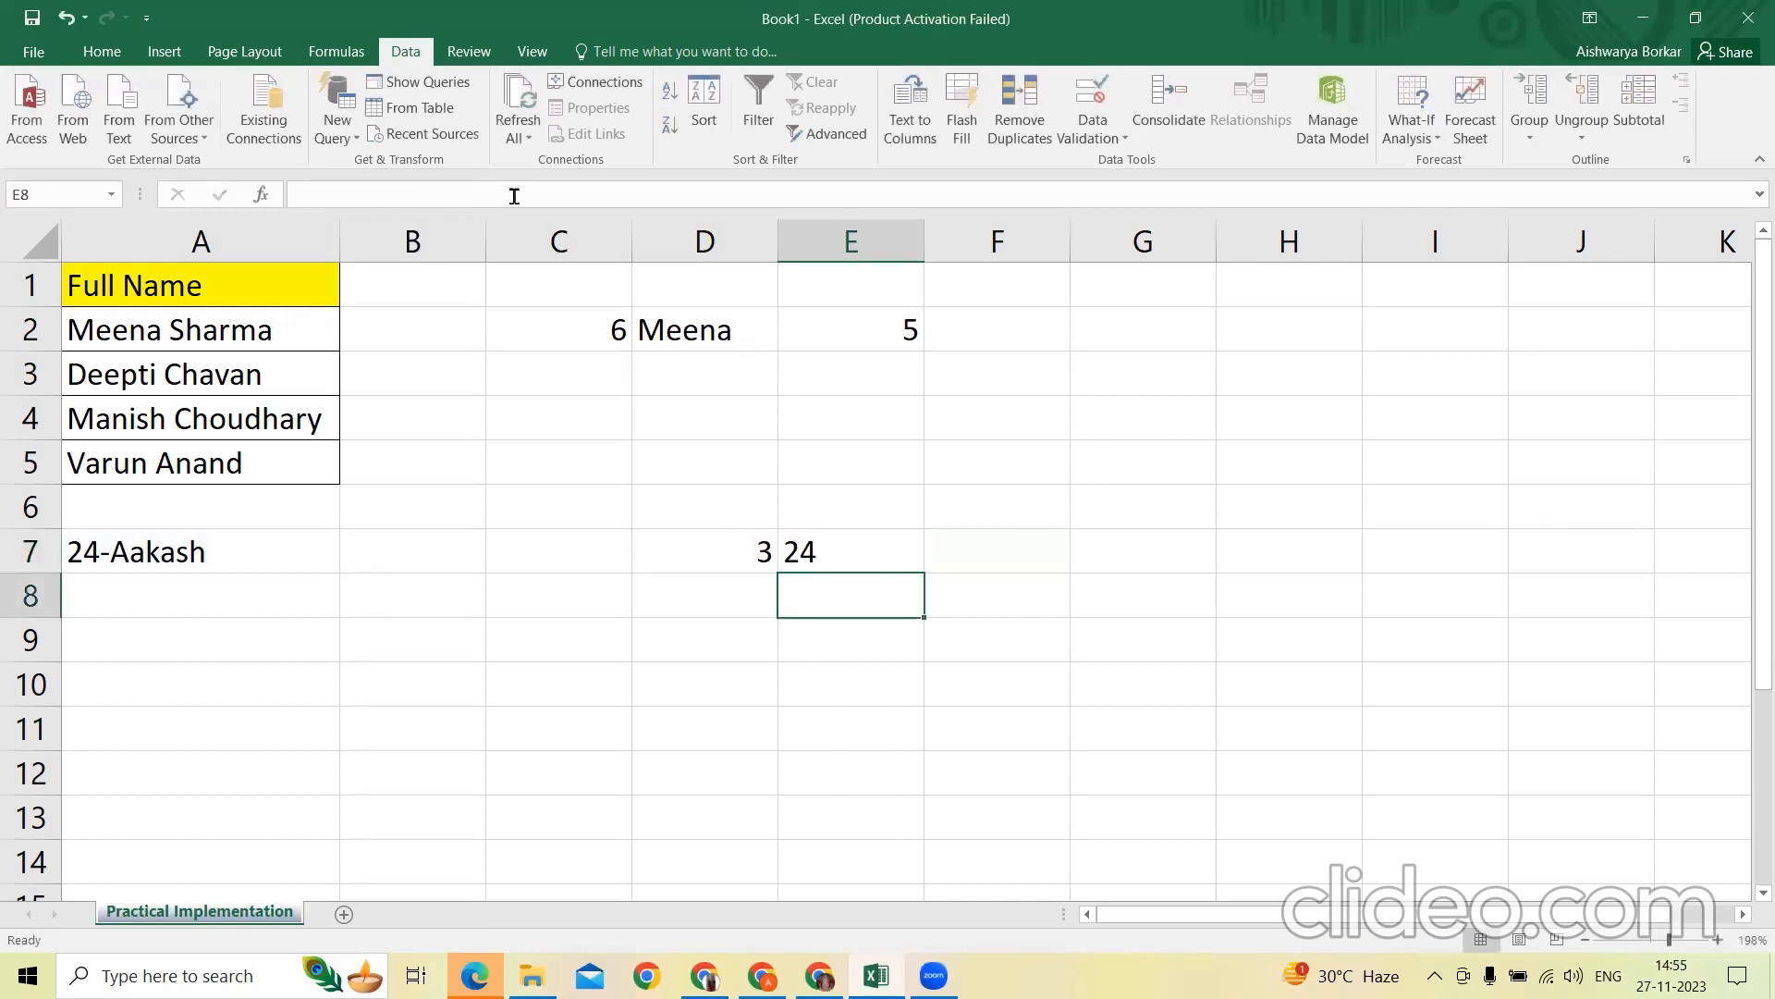